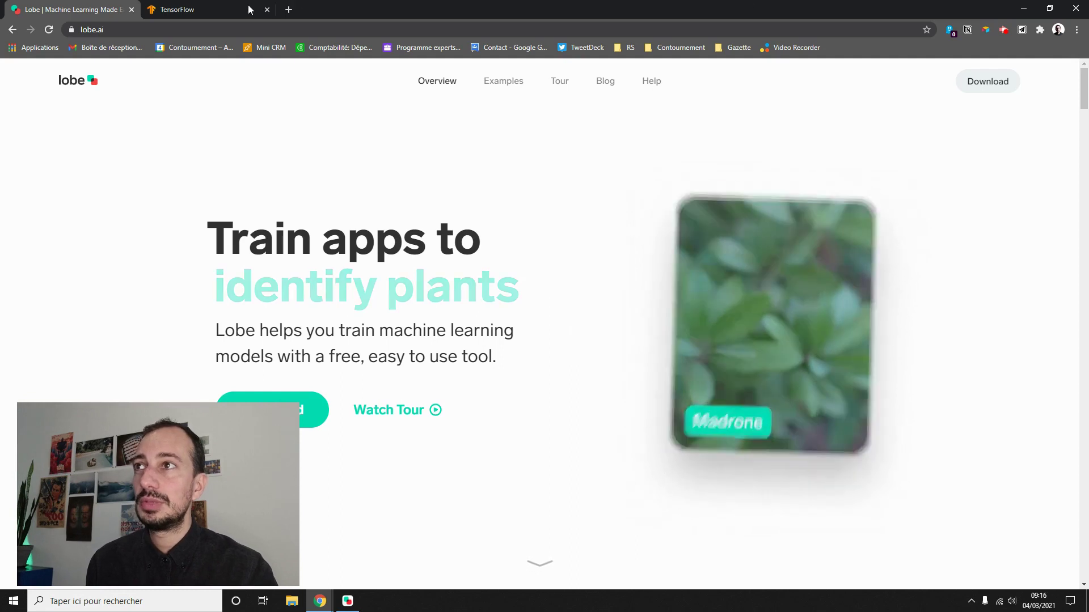
# Step: View the TensorFlow website and Lobe's online examples page, and return to the Lobe start window
pyautogui.click(215, 9)
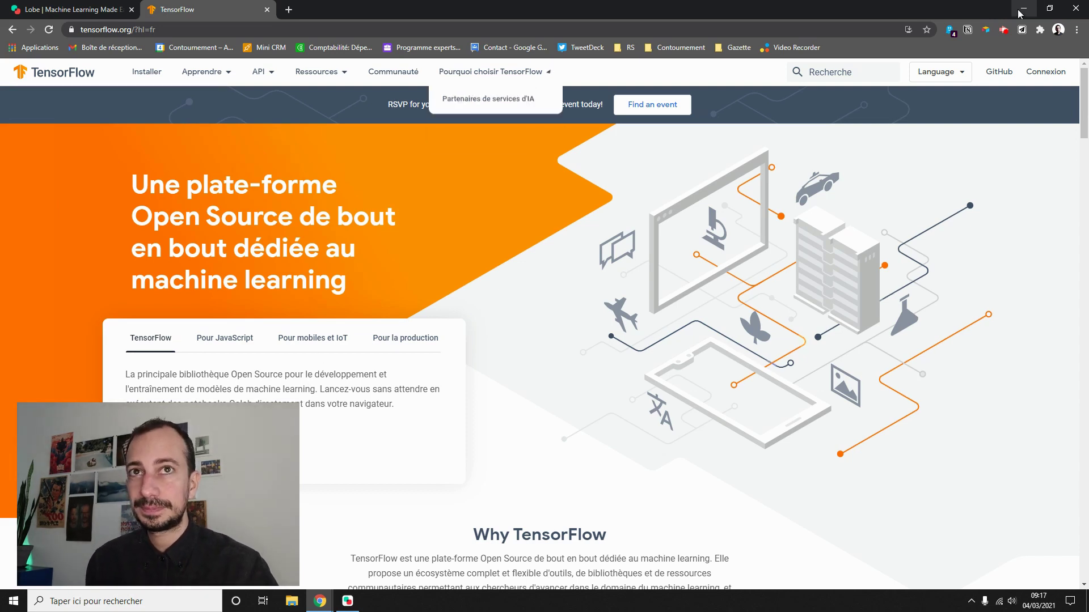
pyautogui.click(1024, 9)
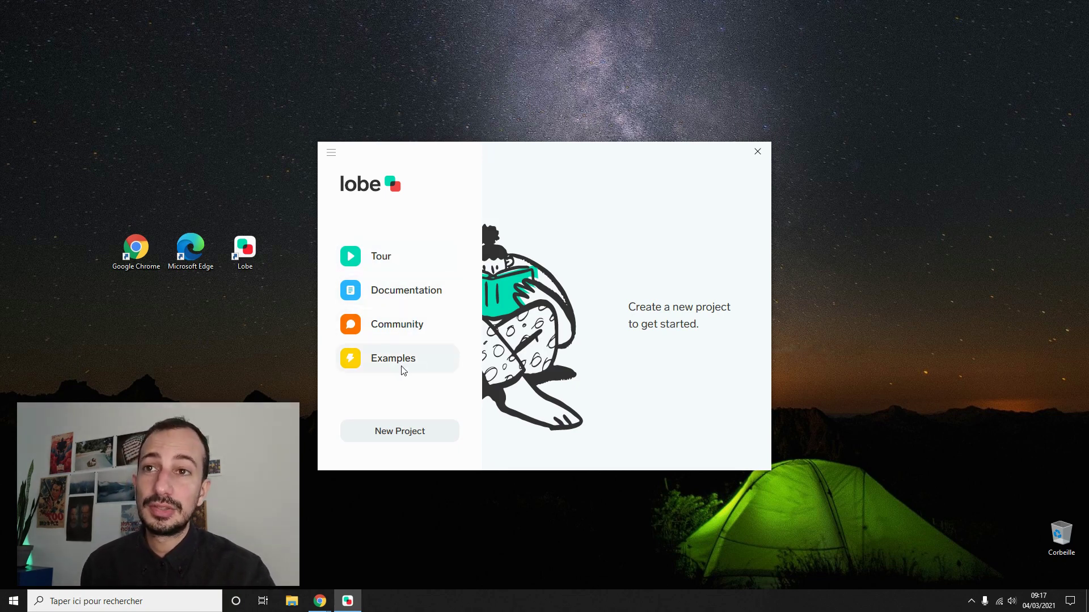
pyautogui.click(386, 364)
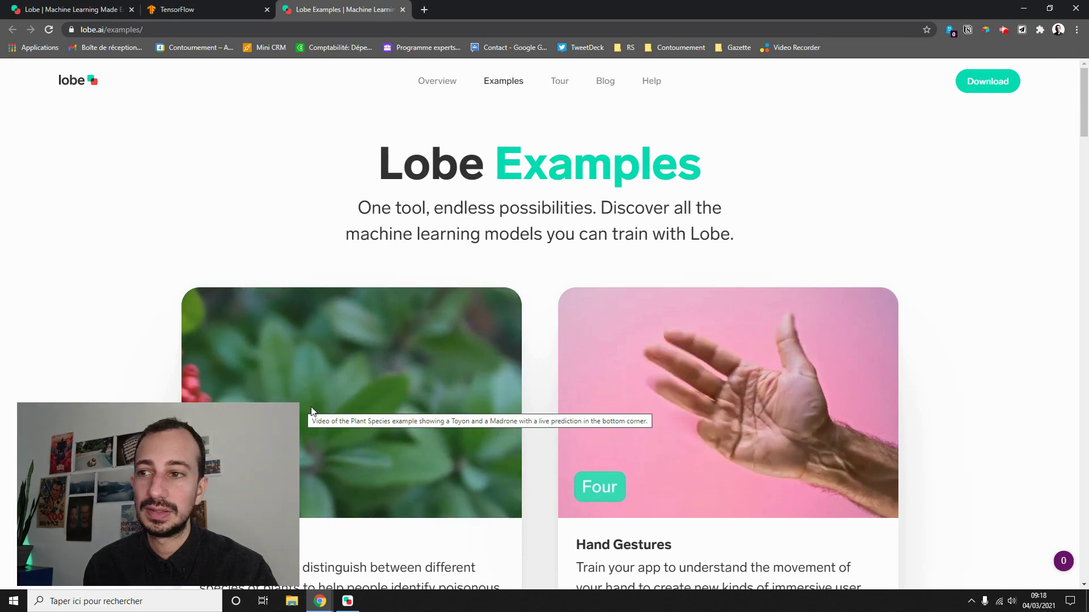
pyautogui.click(348, 602)
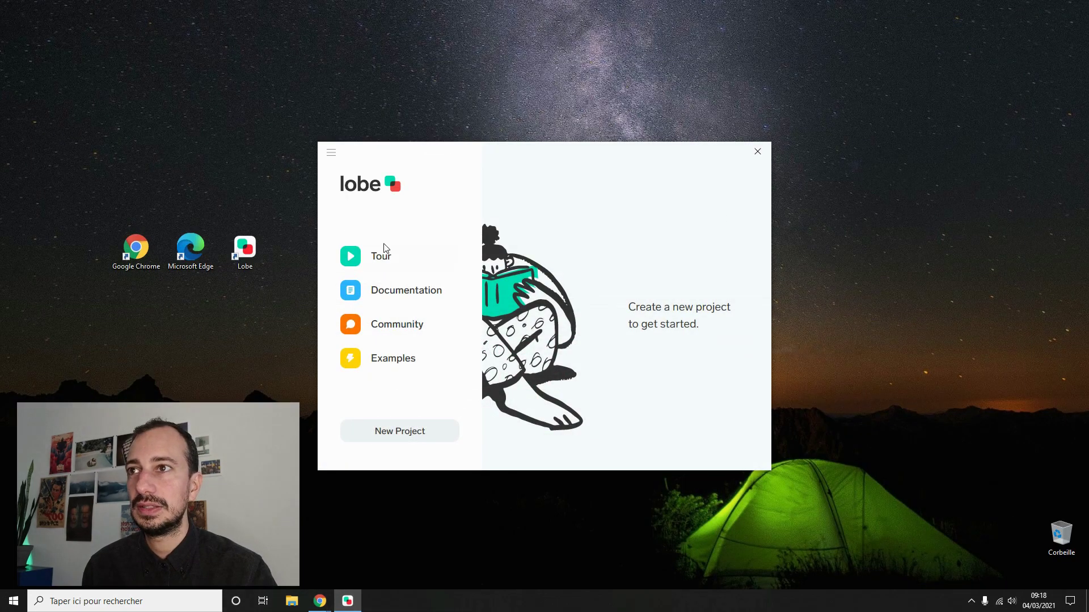
# Step: Create a new project and name it "Test de la casquette"
pyautogui.click(410, 435)
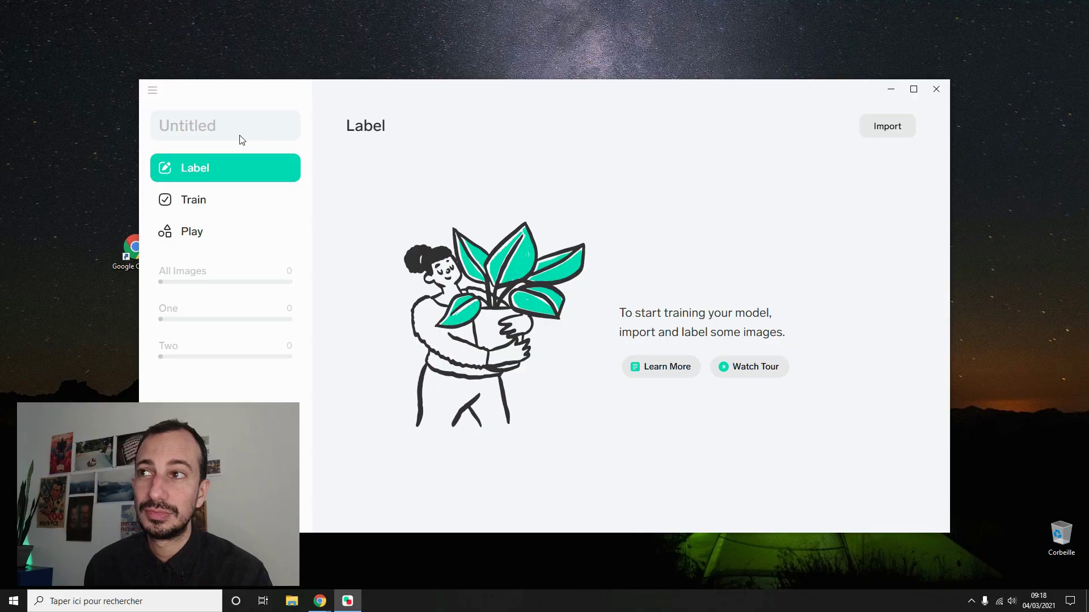
pyautogui.click(226, 130)
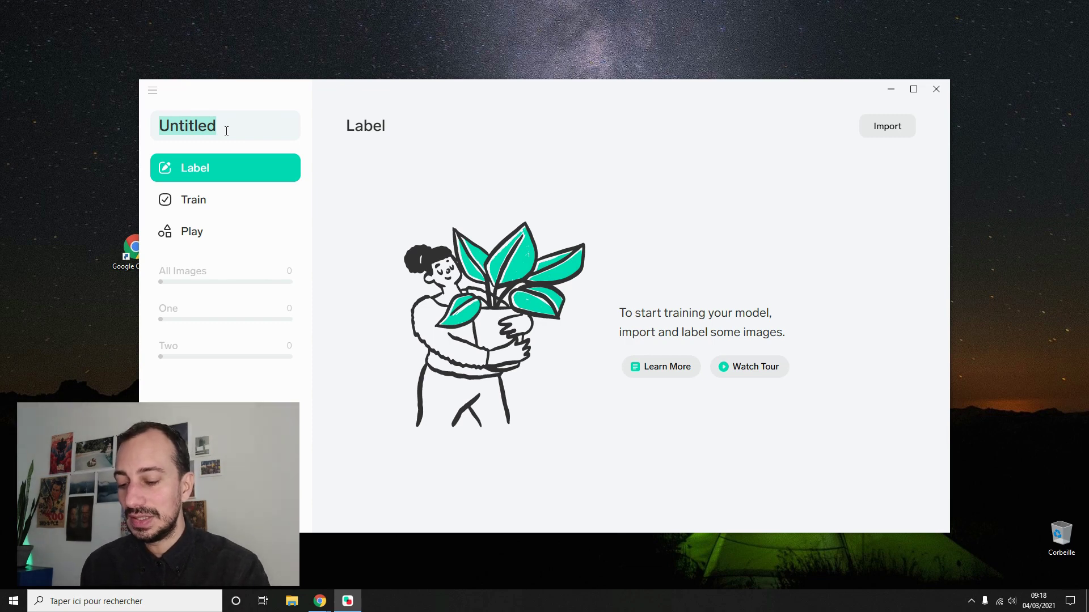
pyautogui.write('Test de la casquette')
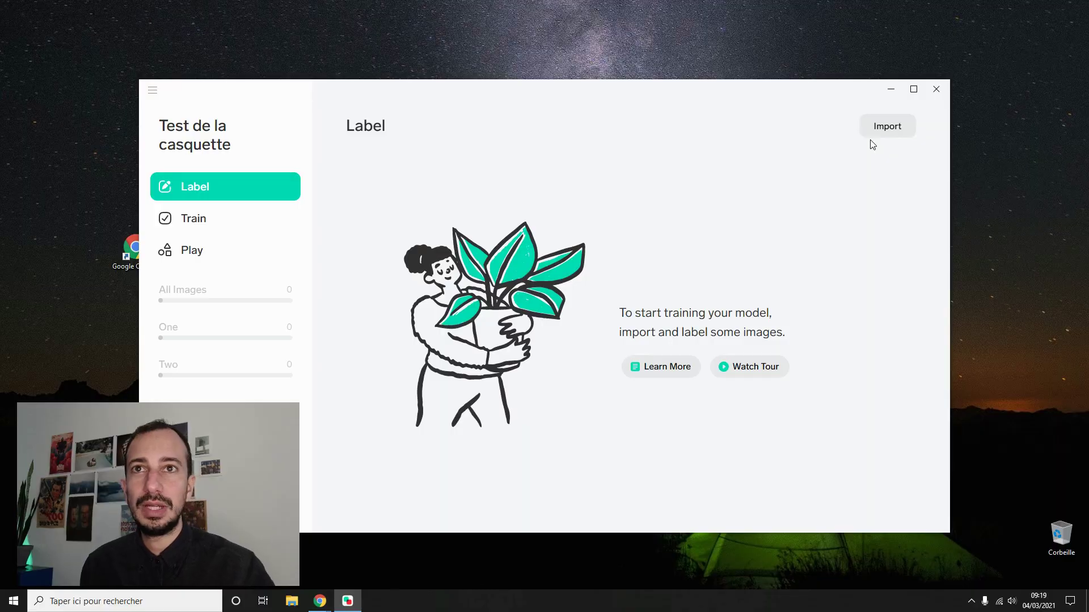
# Step: Start importing images from the webcam, dismissing the camera access message
pyautogui.click(878, 132)
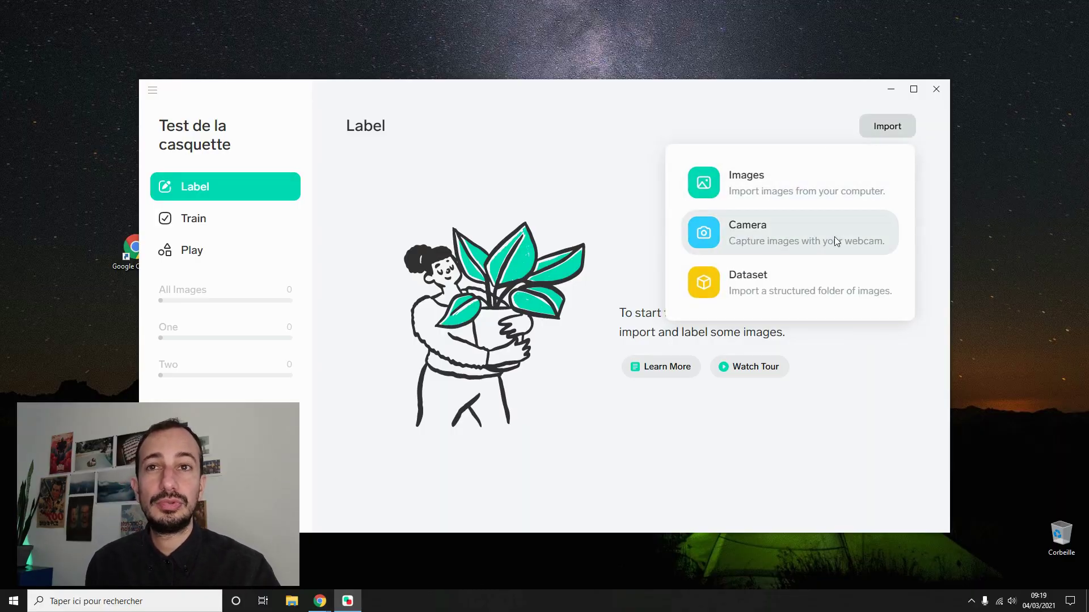
pyautogui.click(770, 236)
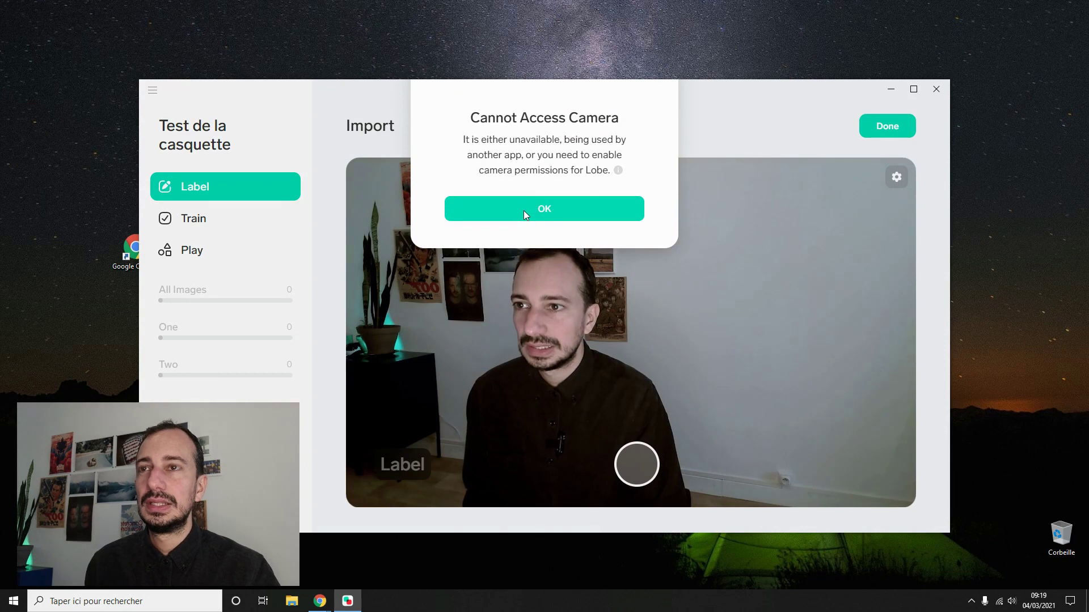
pyautogui.click(522, 211)
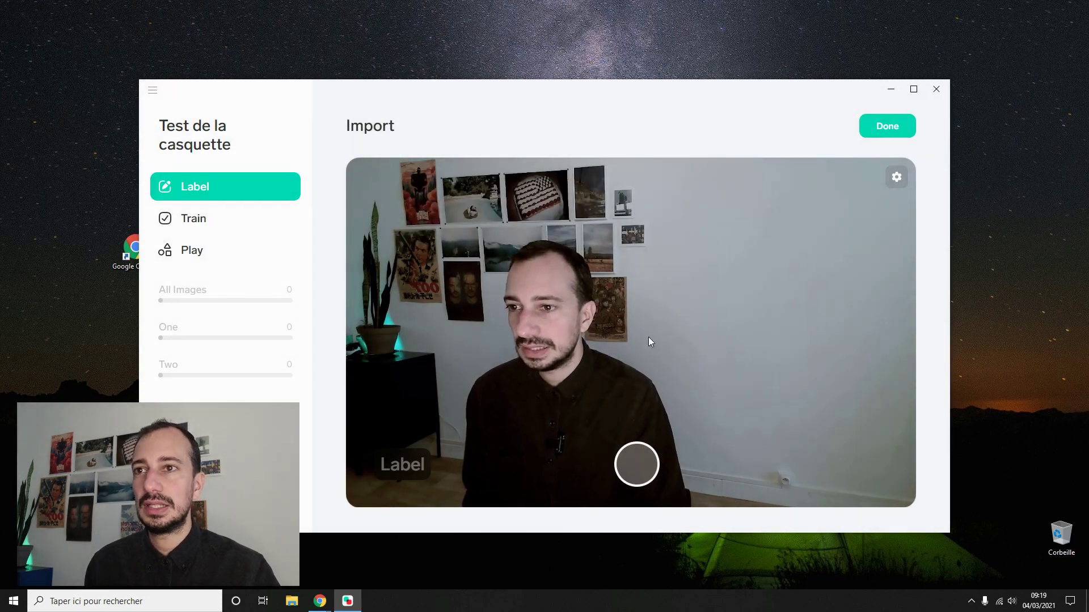
pyautogui.click(898, 179)
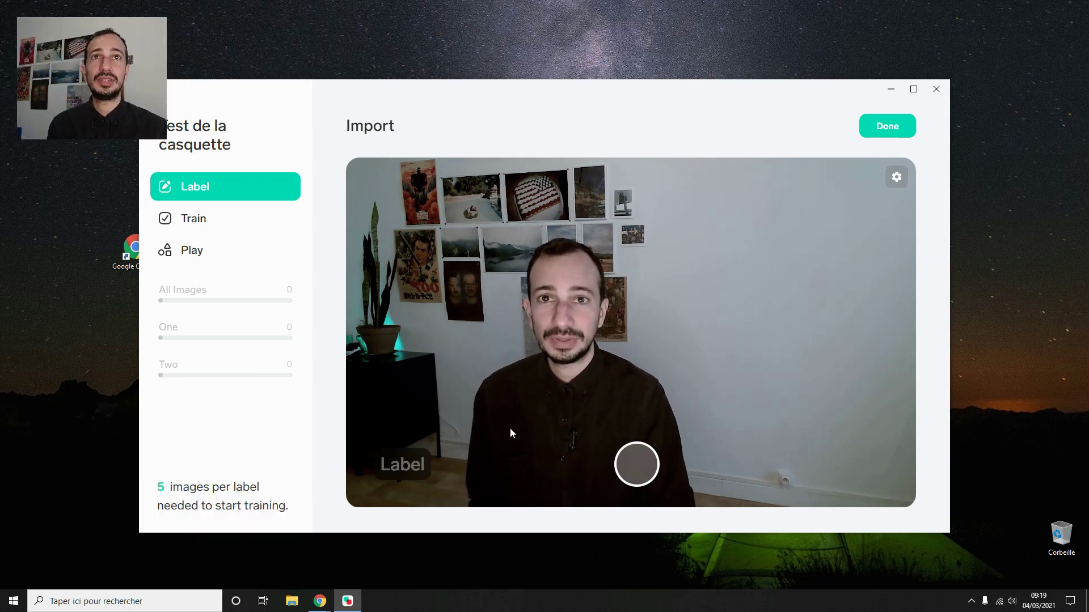
# Step: Set the camera label to "Pas de casquette" and capture several single shots and a burst without the cap
pyautogui.click(400, 464)
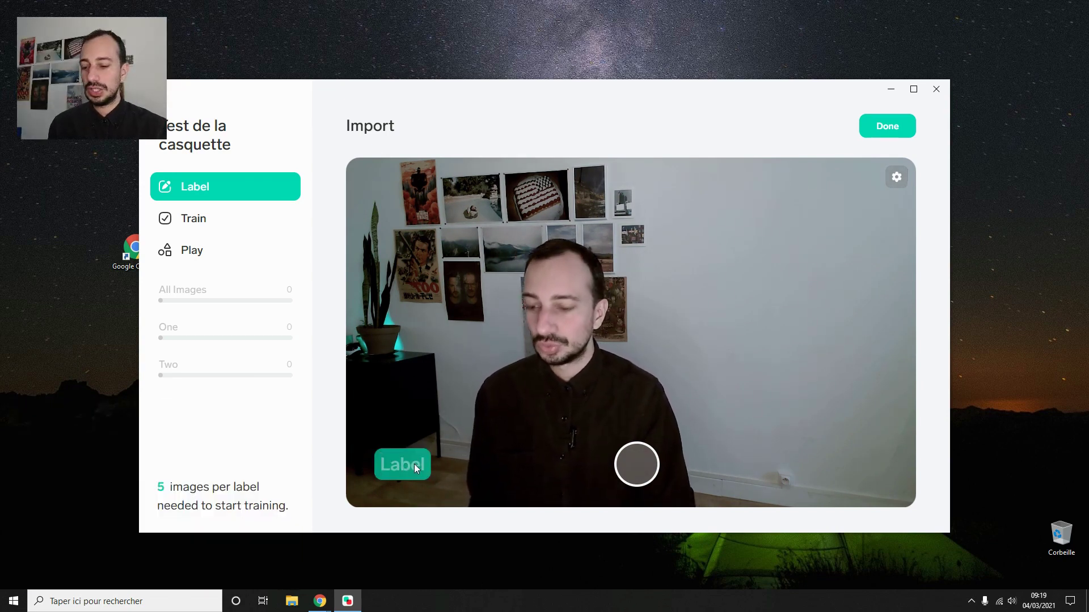
pyautogui.write('Pas de casquette')
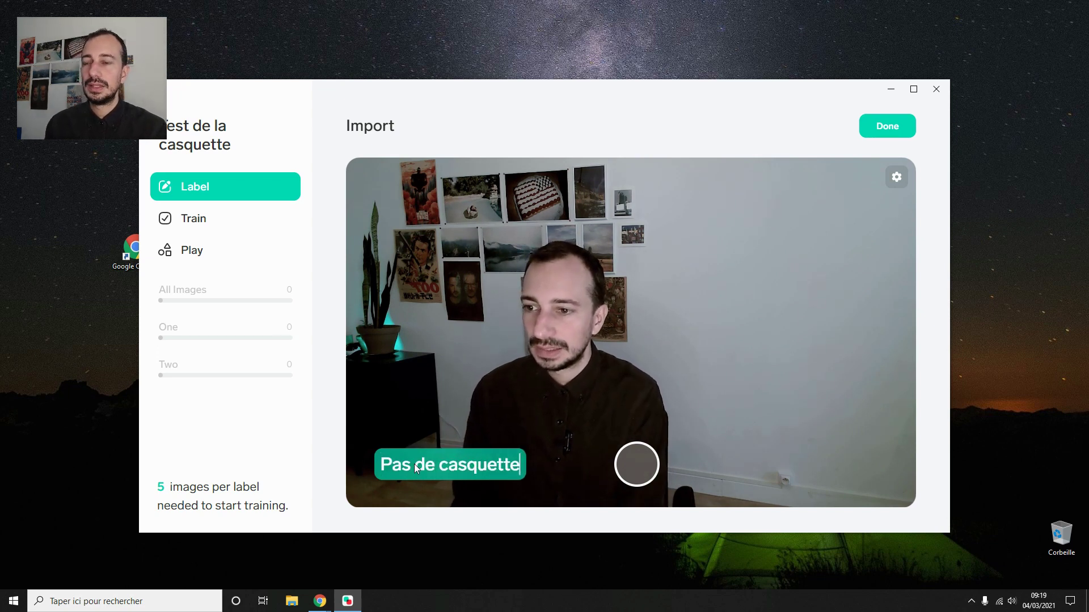
pyautogui.press('Return')
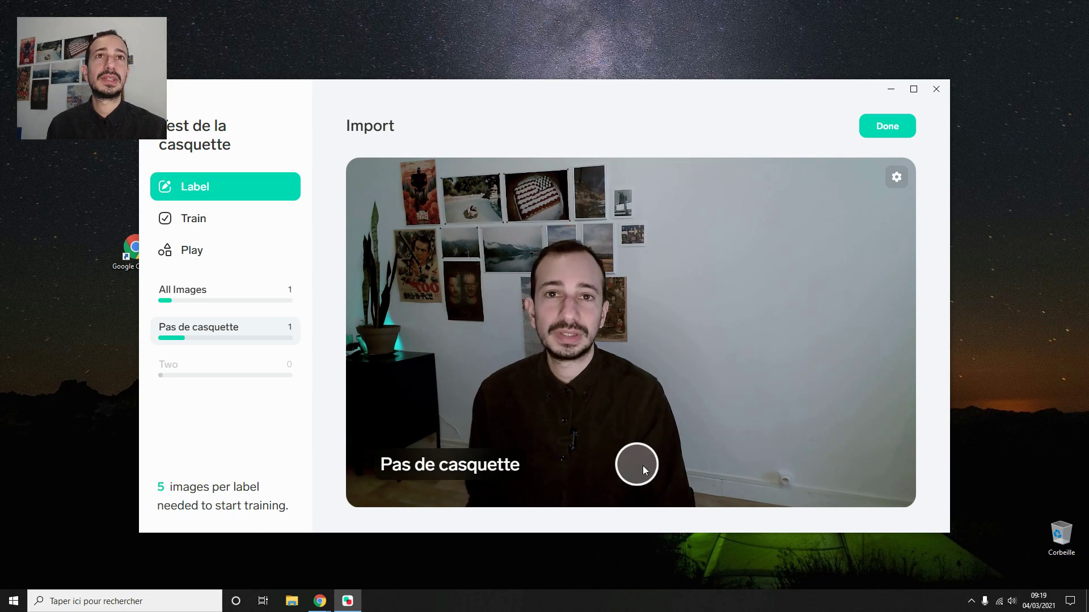
pyautogui.click(638, 465)
pyautogui.click(626, 462)
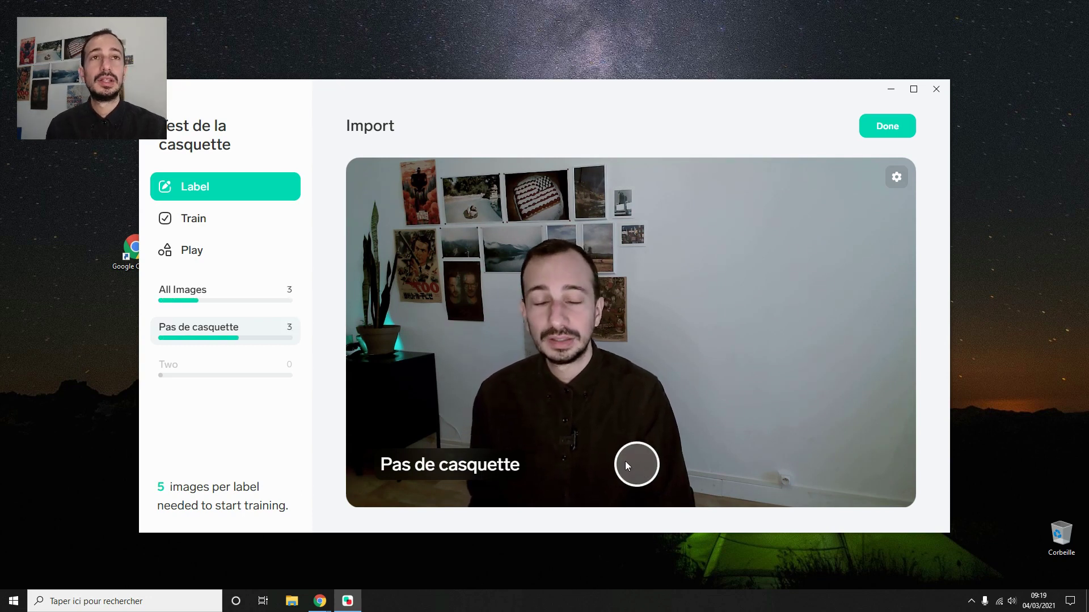
pyautogui.click(625, 464)
pyautogui.click(625, 463)
pyautogui.click(624, 464)
pyautogui.click(625, 464)
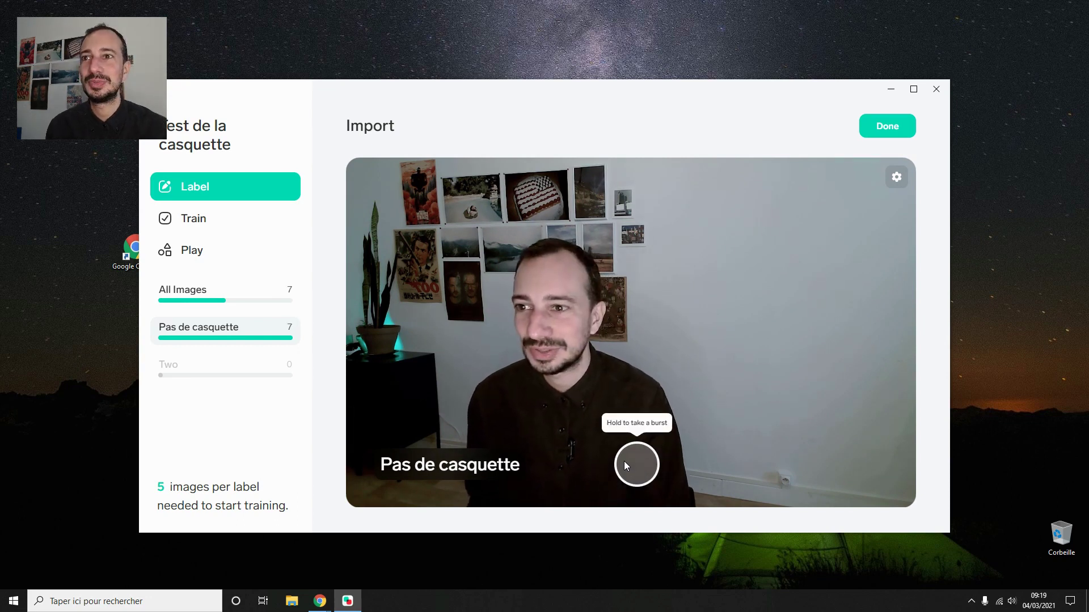
pyautogui.moveTo(646, 465); pyautogui.dragTo(647, 468)
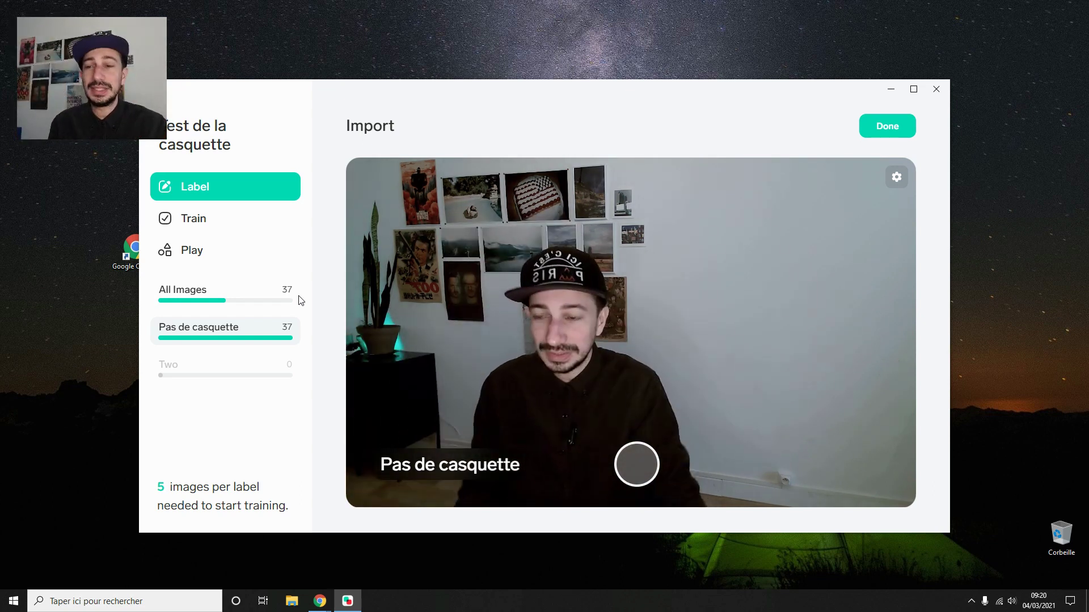
# Step: Replace the camera label with "Casquette" for the next captures
pyautogui.click(466, 469)
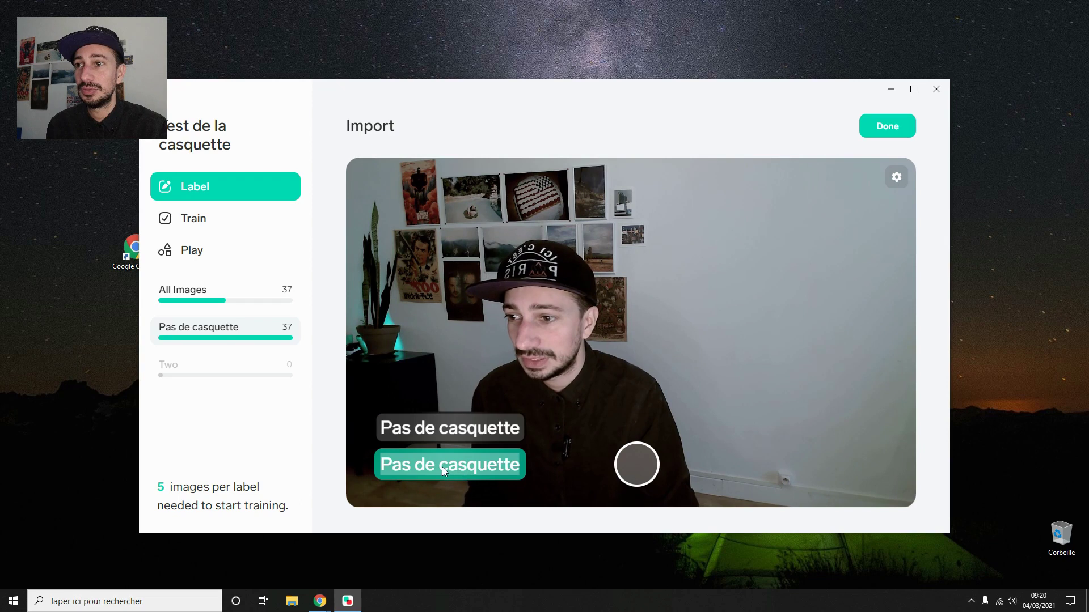
pyautogui.click(441, 465)
pyautogui.press('BackSpace')
pyautogui.press('BackSpace')
pyautogui.press('BackSpace')
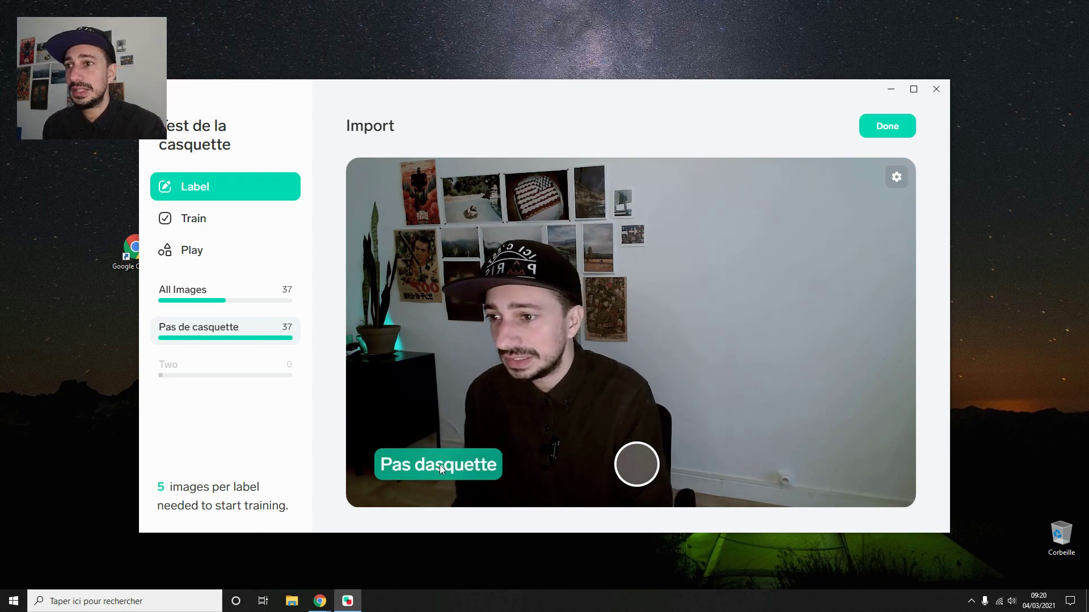
pyautogui.press('BackSpace')
pyautogui.press('BackSpace')
pyautogui.press('BackSpace')
pyautogui.press('BackSpace')
pyautogui.press('BackSpace')
pyautogui.write('C')
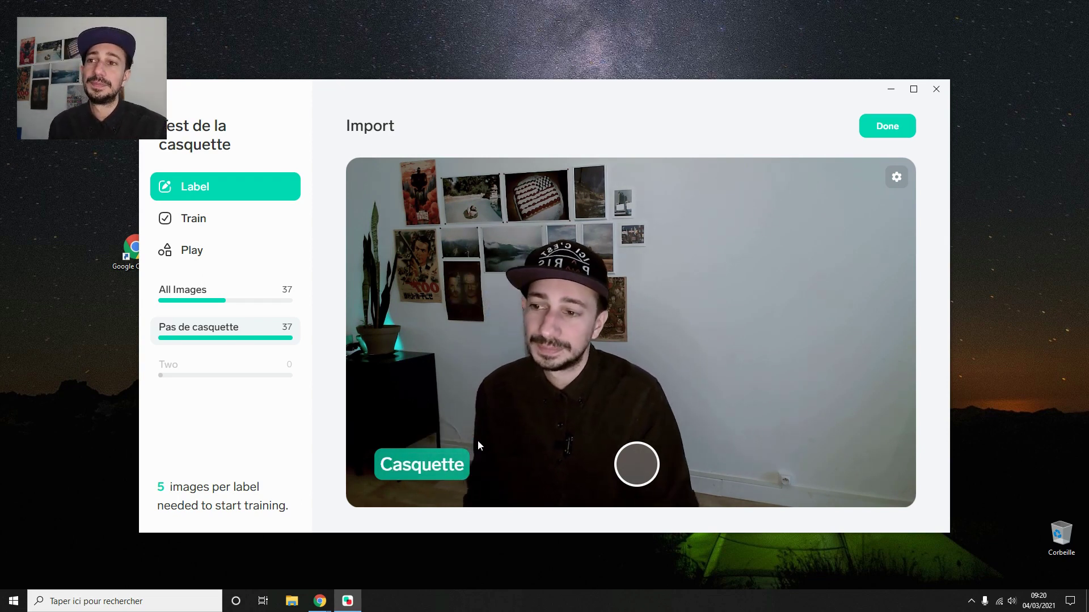
pyautogui.press('Return')
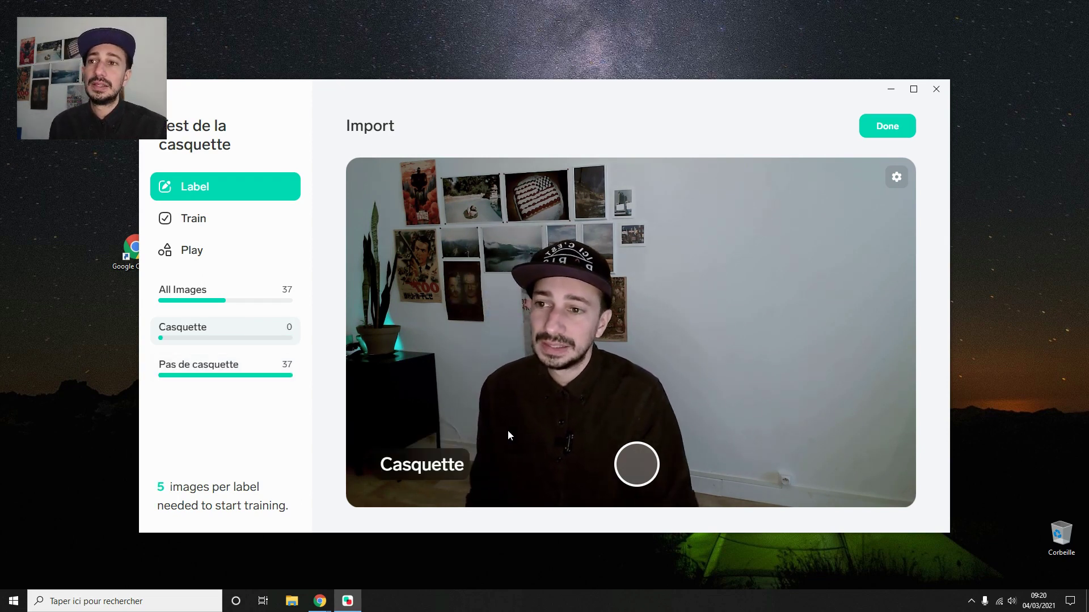
# Step: Capture several single shots and a burst of webcam images wearing the cap under the Casquette label
pyautogui.click(636, 465)
pyautogui.click(636, 465)
pyautogui.click(636, 465)
pyautogui.click(636, 465)
pyautogui.moveTo(635, 465); pyautogui.dragTo(634, 467)
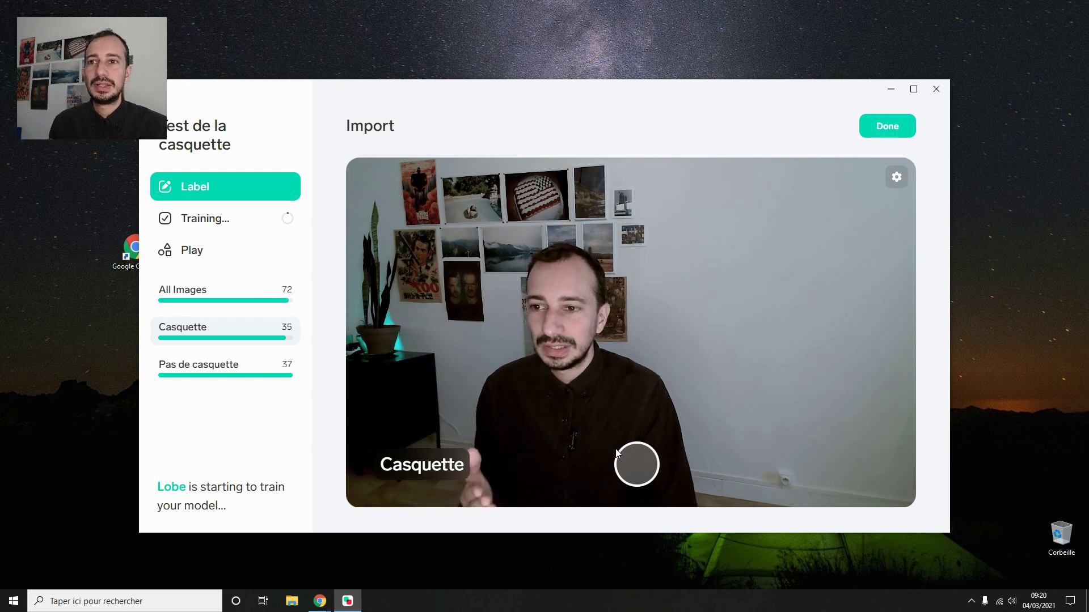
# Step: Switch the camera label back to "Pas de casquette" and capture another burst of images without the cap
pyautogui.click(465, 463)
pyautogui.click(444, 411)
pyautogui.moveTo(641, 473); pyautogui.dragTo(640, 471)
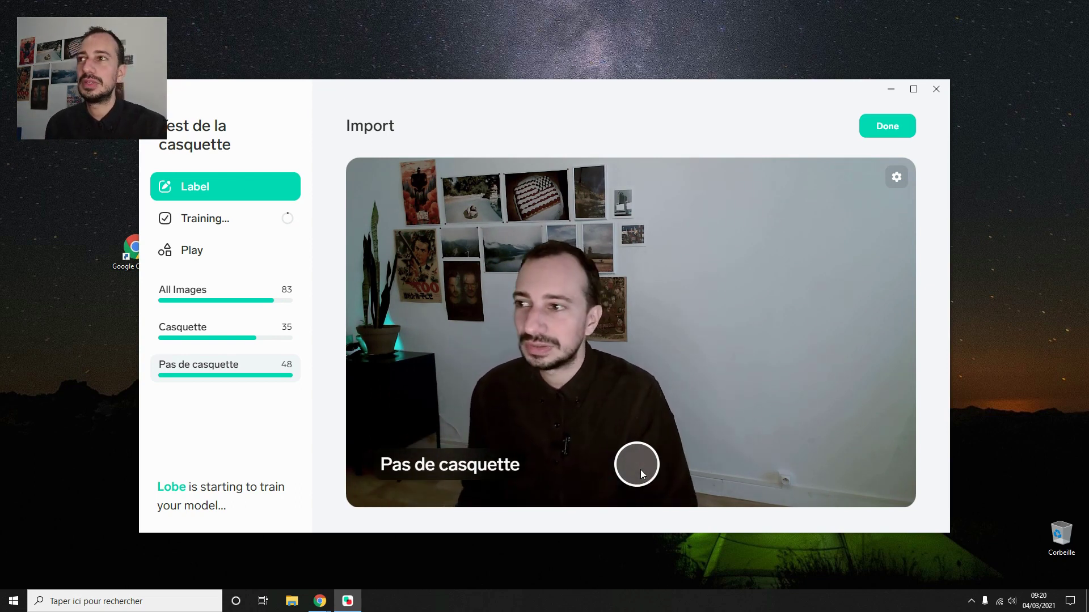
# Step: Examine the training results for all images and for the "Pas de casquette" label, checking the predictions on the incorrect ones
pyautogui.click(207, 219)
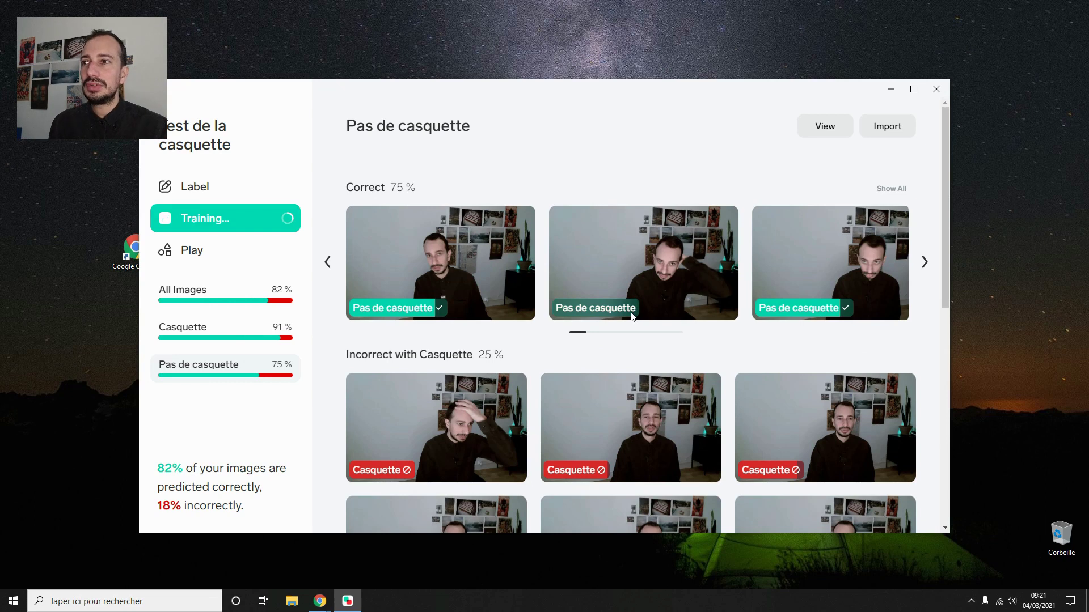
pyautogui.click(175, 291)
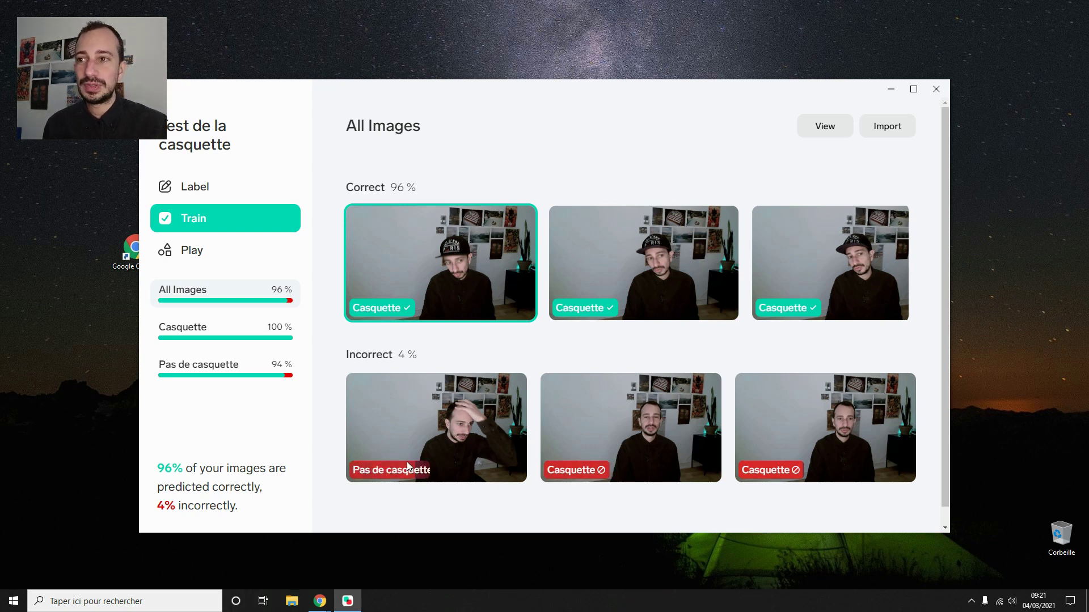
pyautogui.click(400, 476)
pyautogui.click(393, 473)
pyautogui.click(393, 504)
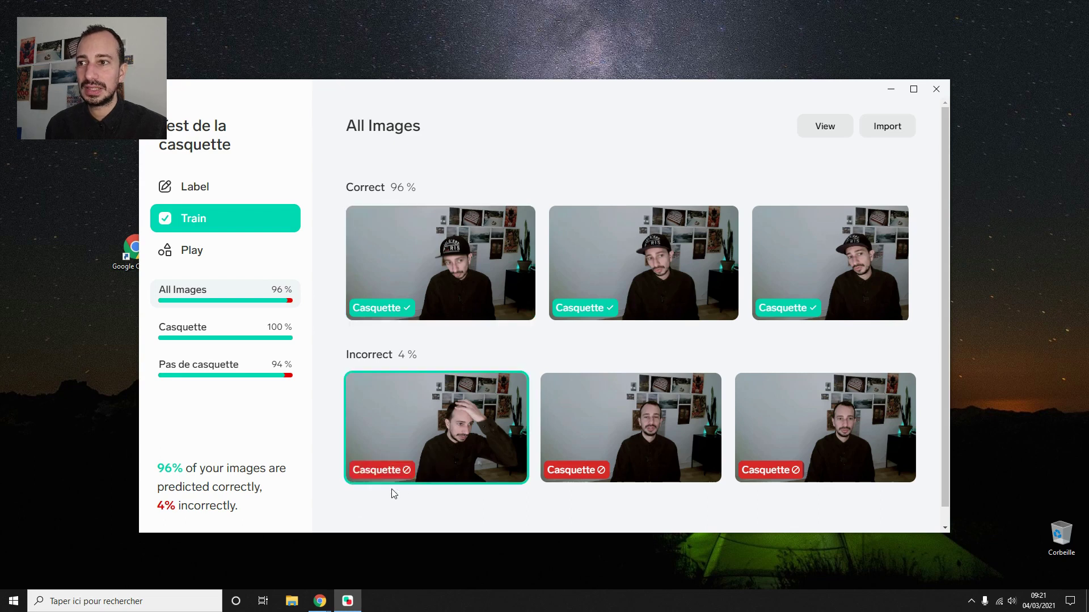
pyautogui.click(560, 471)
pyautogui.click(573, 504)
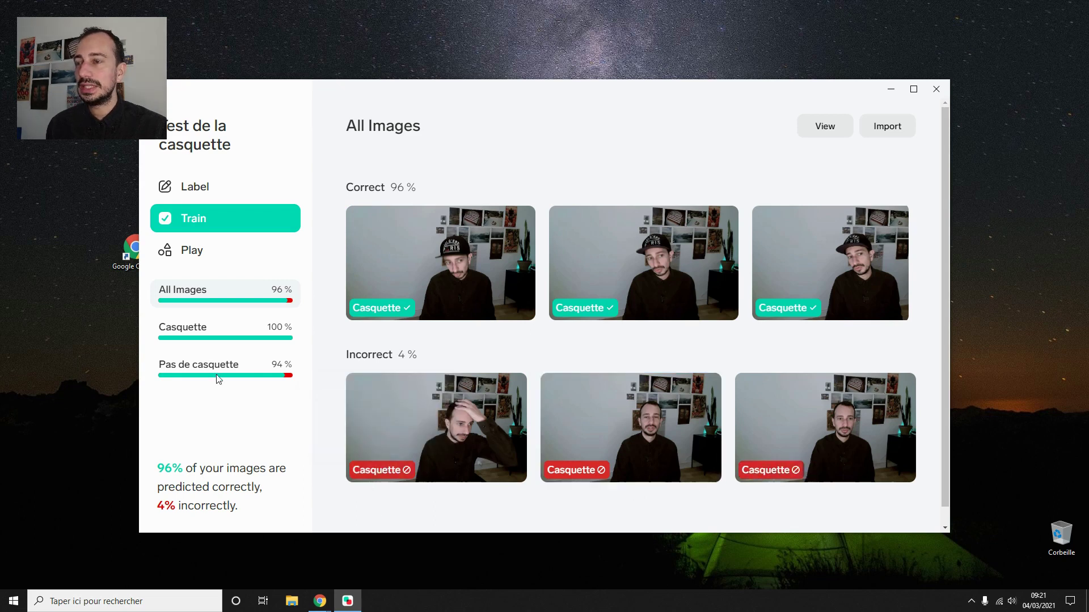
pyautogui.click(231, 381)
pyautogui.scroll(-1, 427, 374)
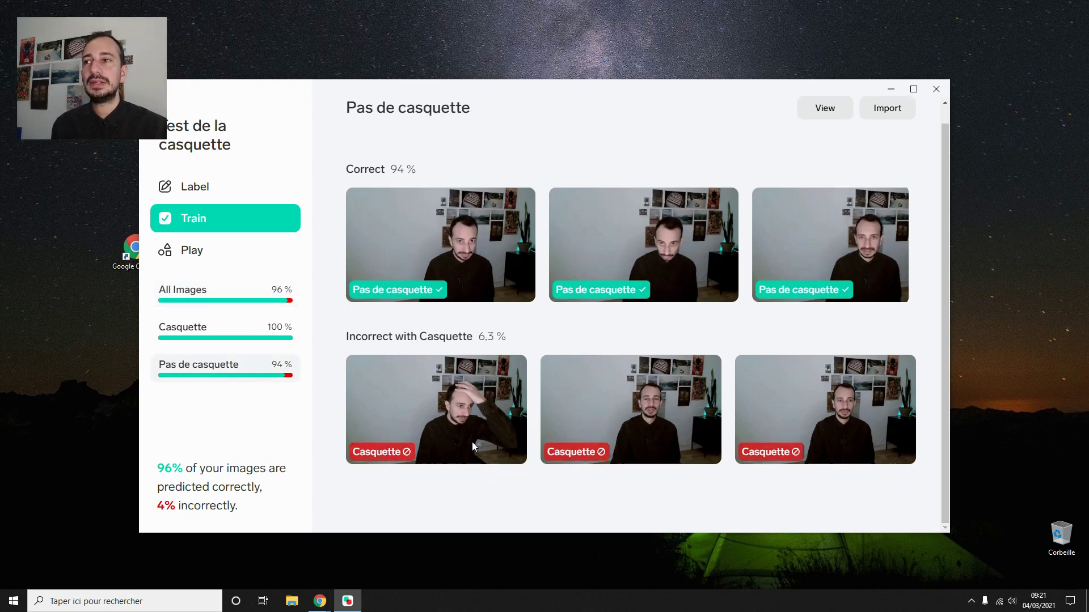
pyautogui.moveTo(472, 446)
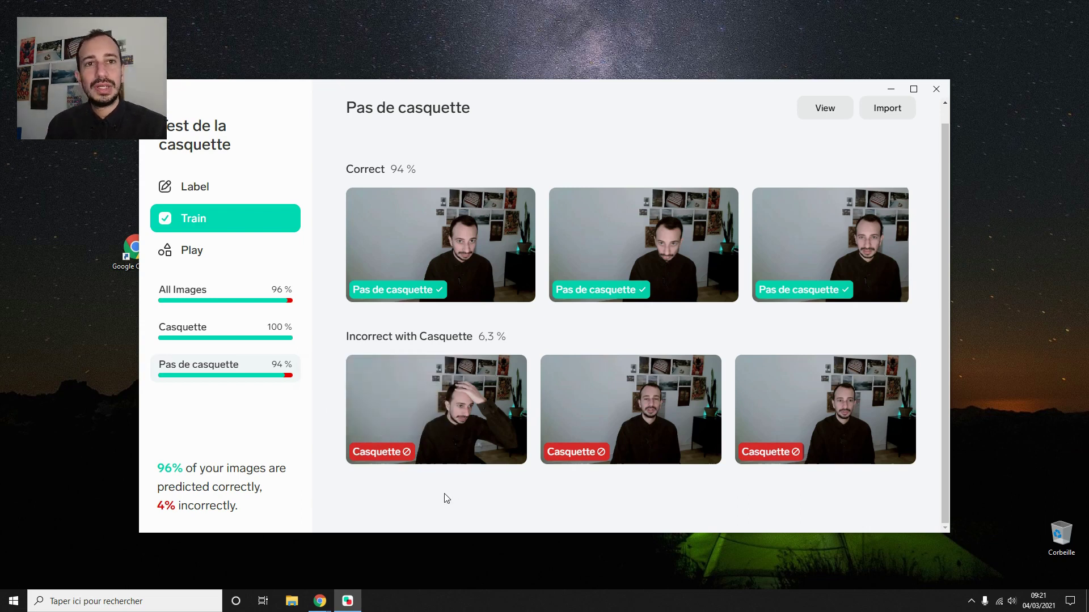
# Step: Test the model live with the camera and mark the wrong predictions as incorrect, both with and without the cap
pyautogui.click(194, 254)
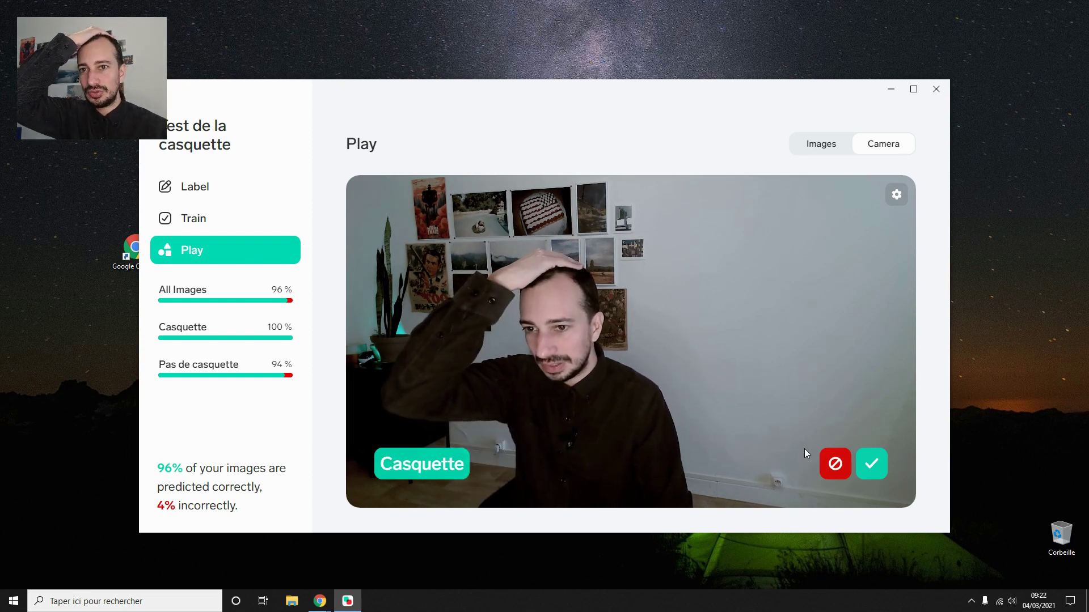
pyautogui.click(835, 465)
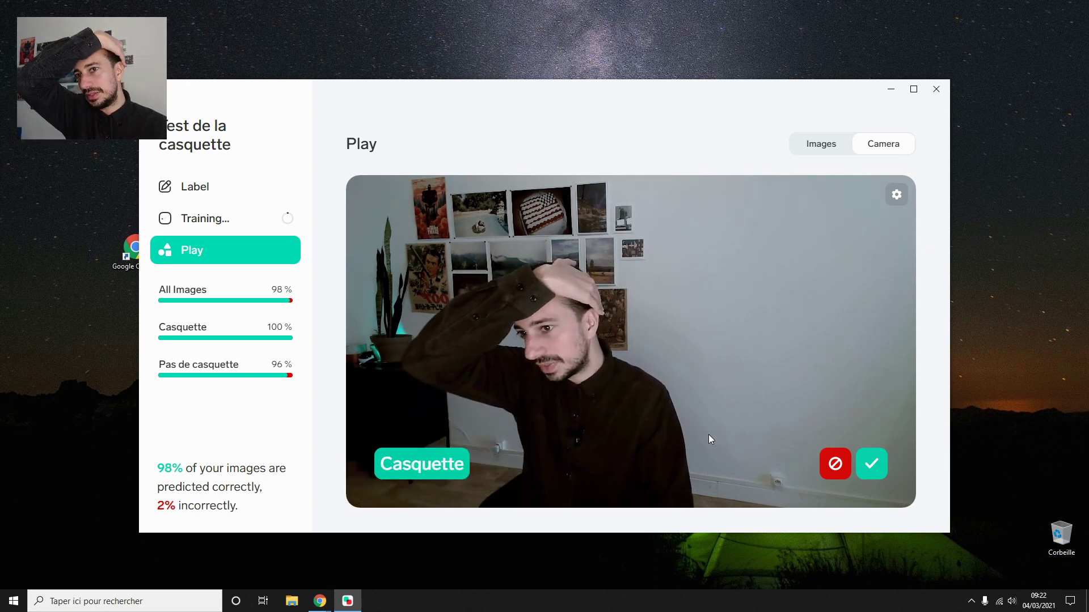
pyautogui.click(832, 471)
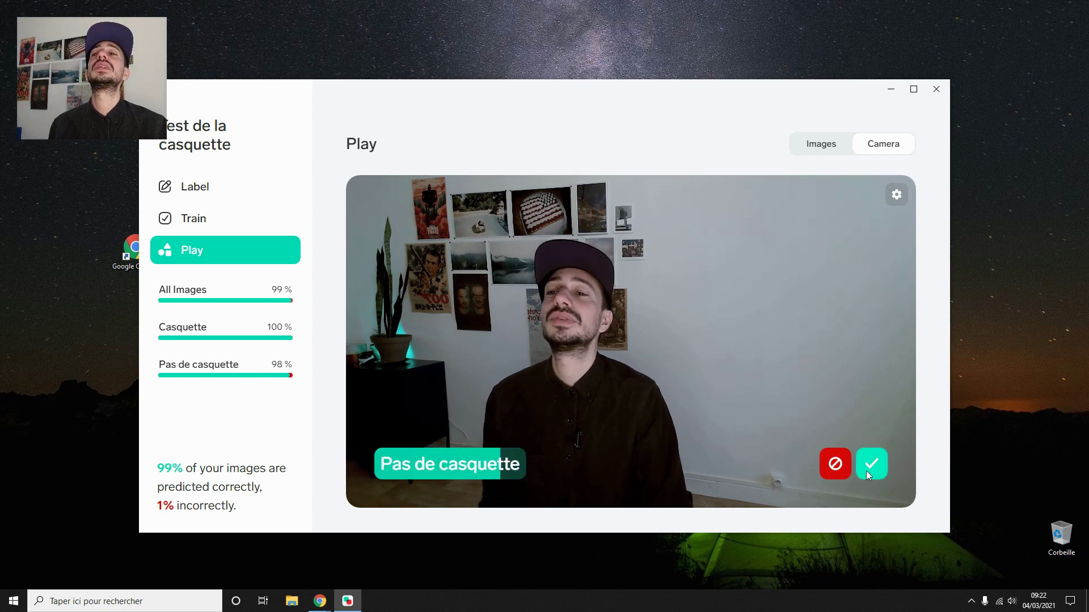
pyautogui.click(835, 463)
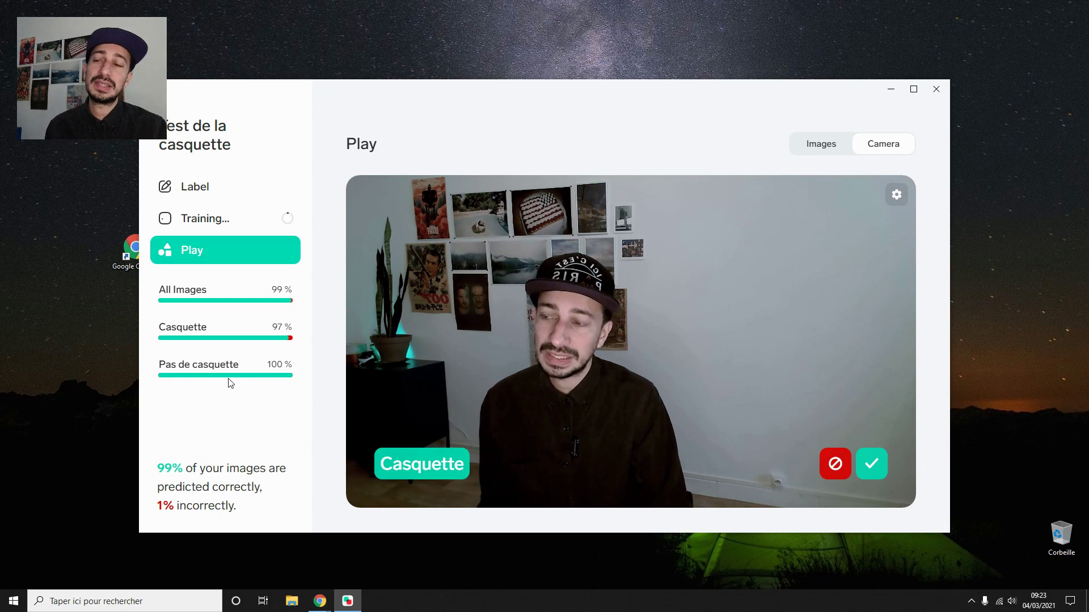
# Step: Review the training results of the Casquette label and check the label of the incorrectly predicted image
pyautogui.click(217, 336)
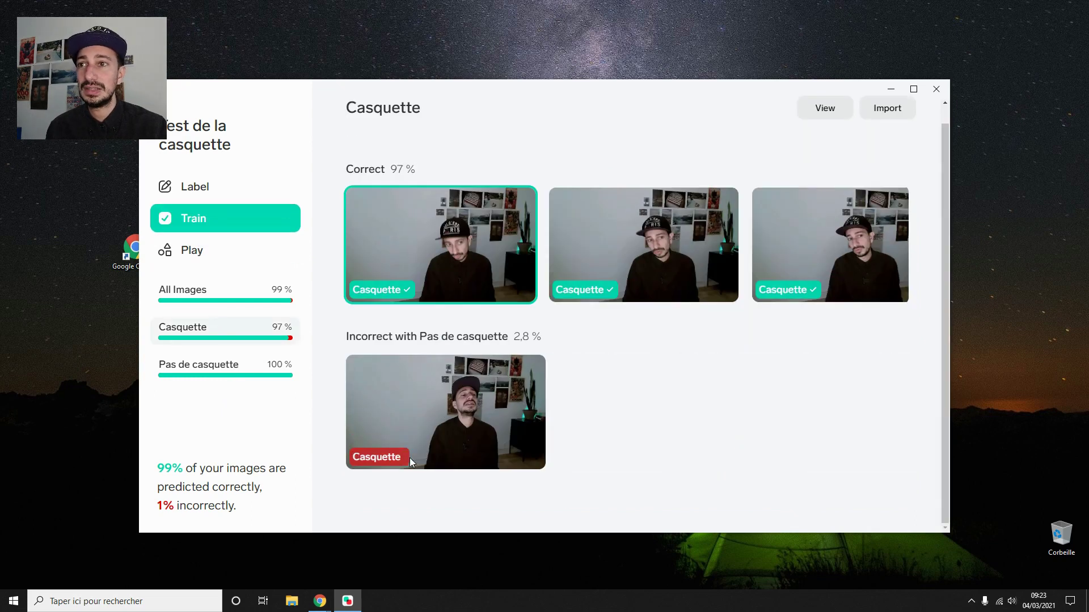
pyautogui.click(379, 457)
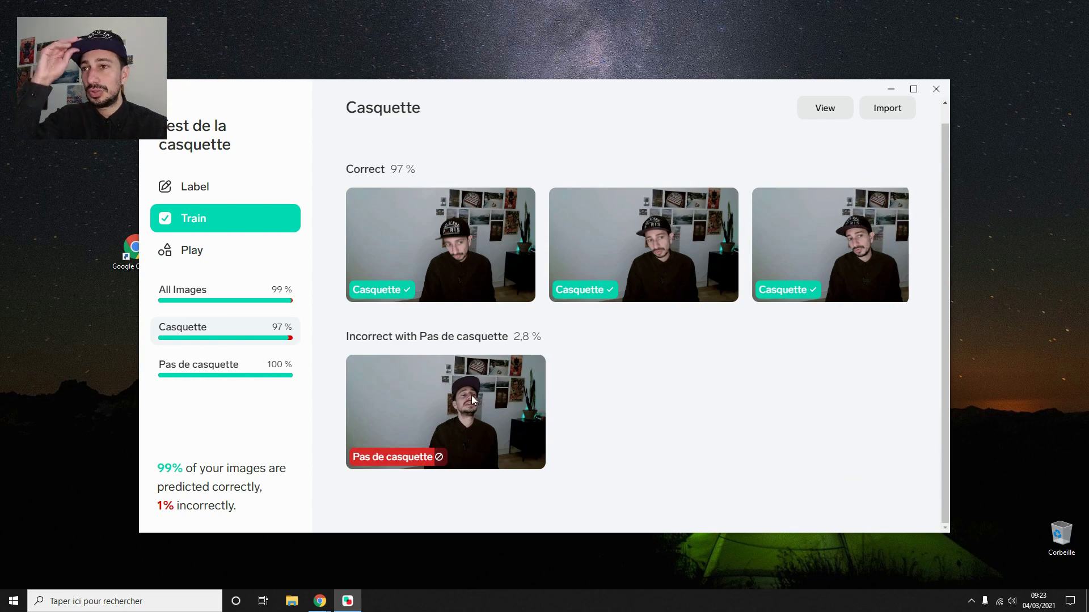
# Step: Test the model live with the cap worn backwards, and return to the labelled Casquette images
pyautogui.click(210, 250)
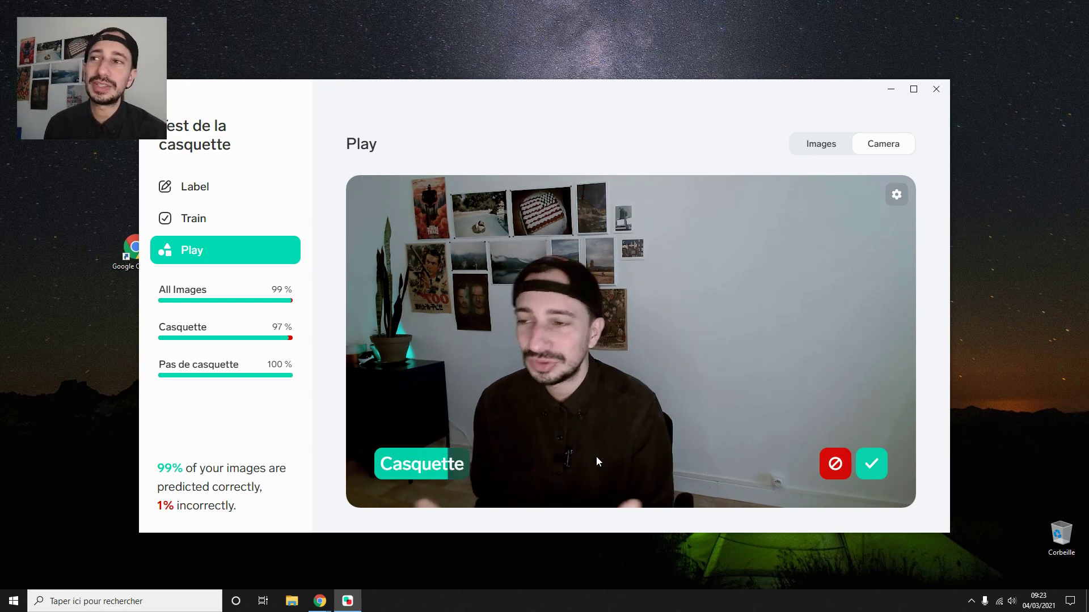
pyautogui.click(216, 188)
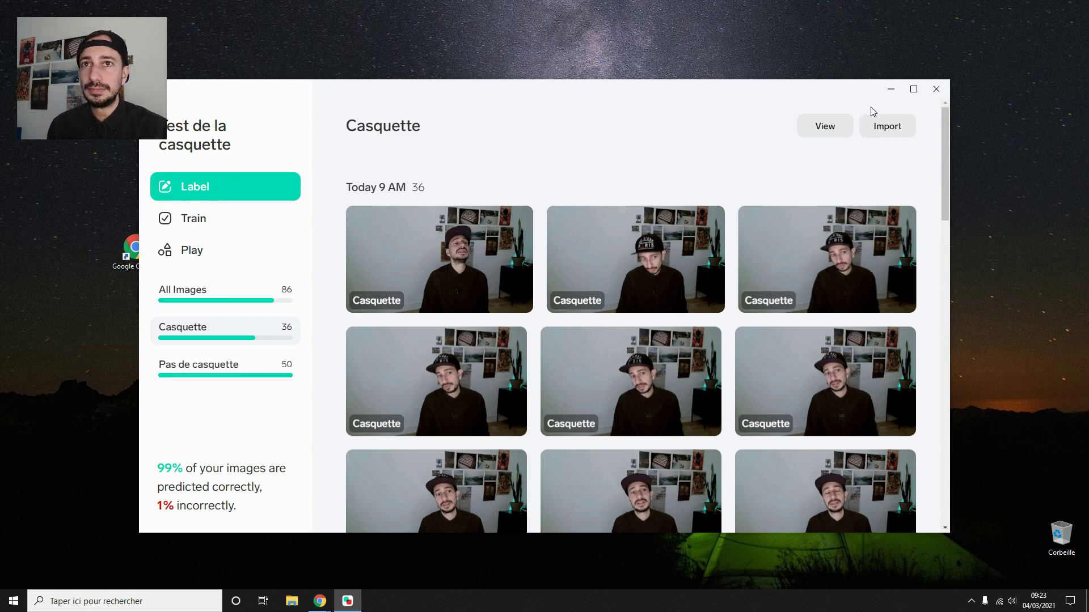
pyautogui.click(893, 129)
pyautogui.click(785, 179)
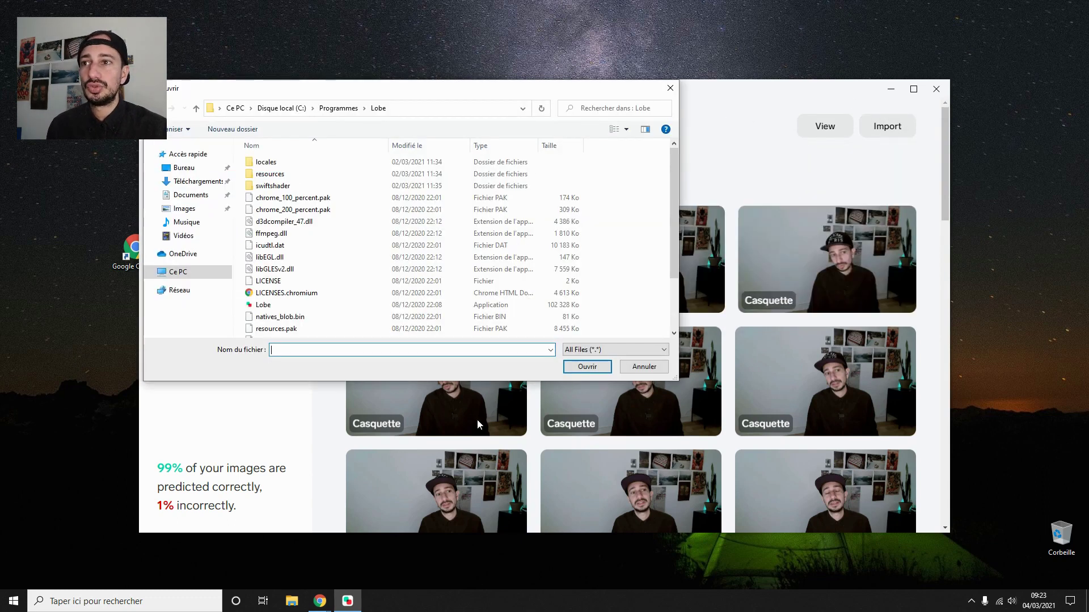
pyautogui.click(643, 368)
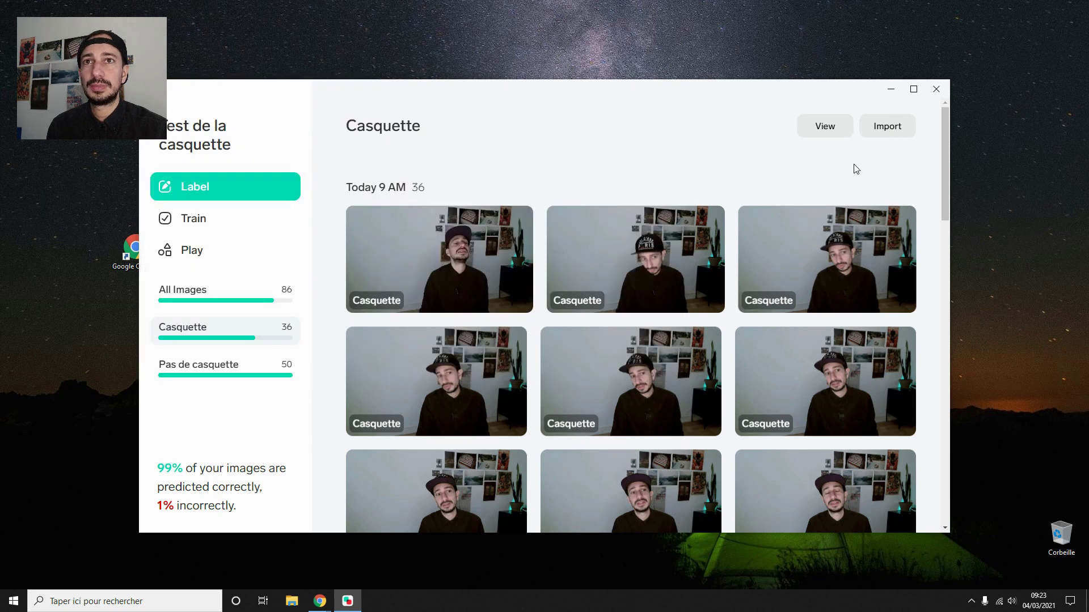
# Step: Create the label "Casquette à l'envers" in the camera import and capture a burst of webcam images with the cap worn backwards
pyautogui.click(880, 135)
pyautogui.click(784, 236)
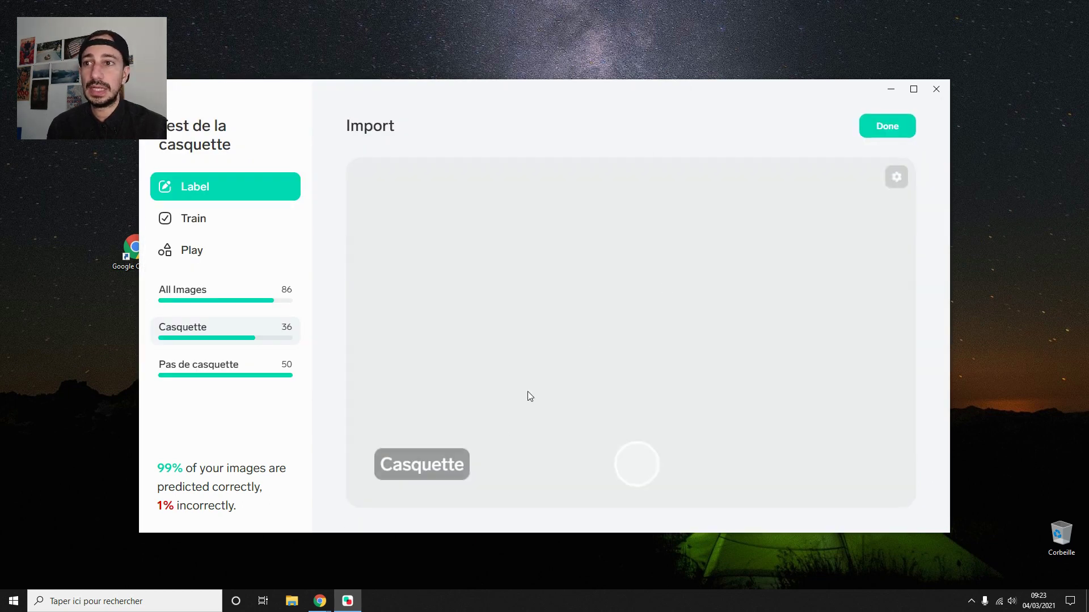
pyautogui.click(436, 468)
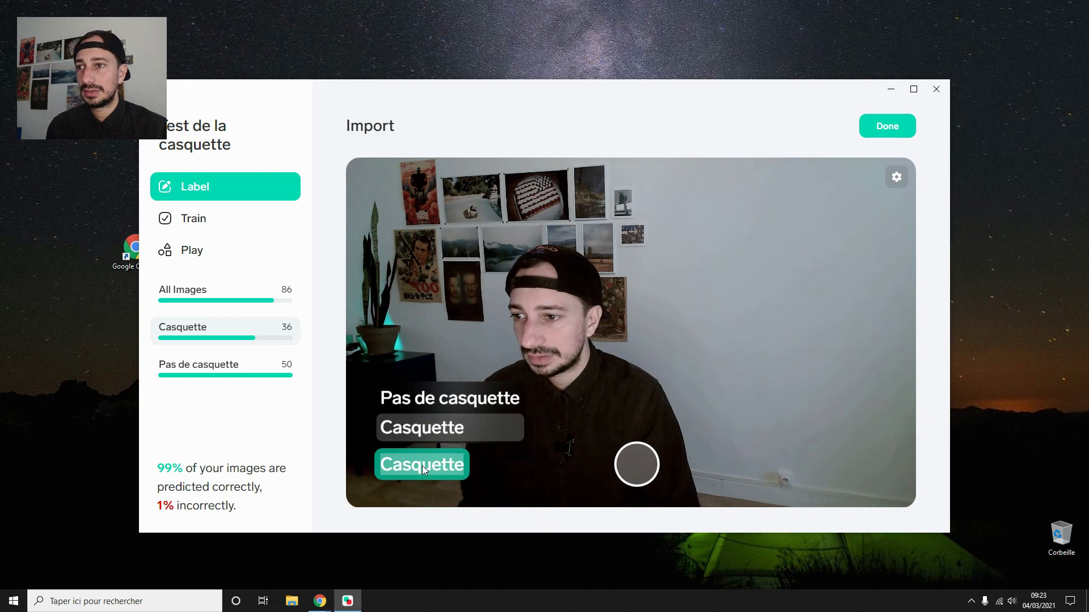
pyautogui.click(464, 469)
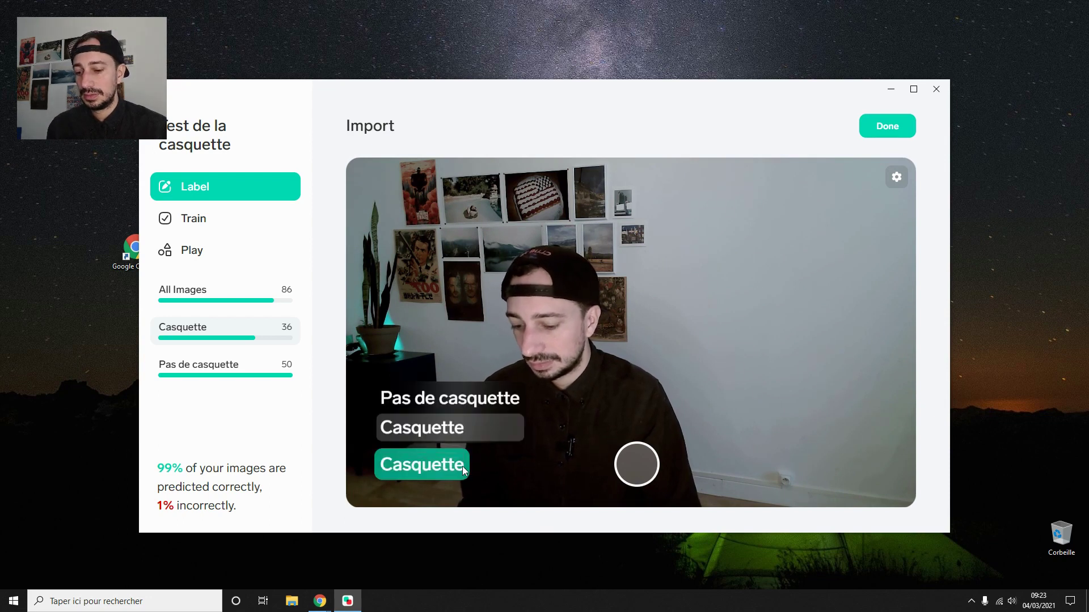
pyautogui.write("à l'envers")
pyautogui.press('Return')
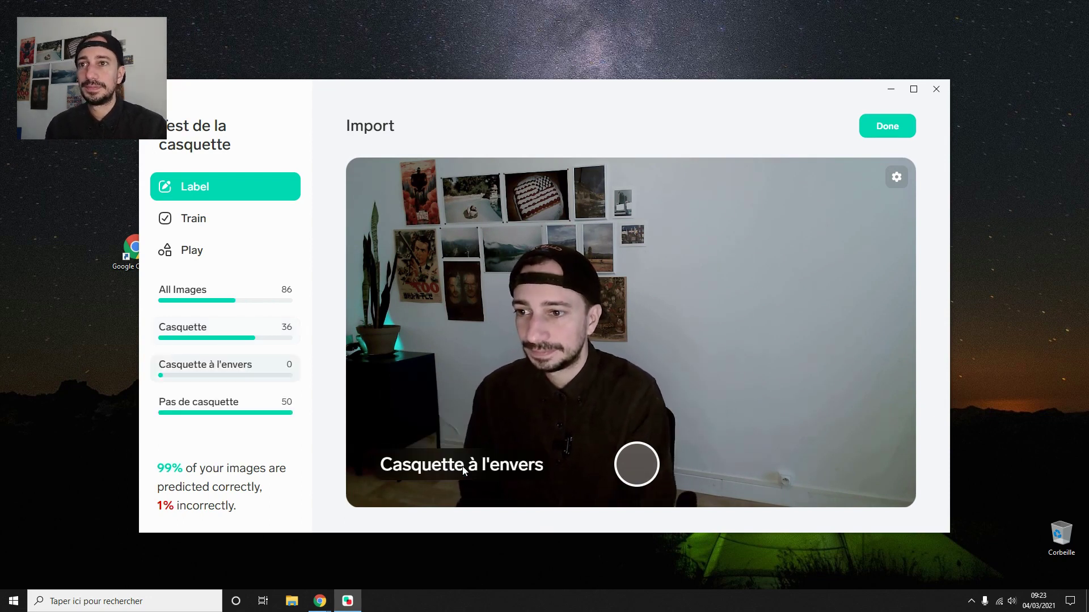
pyautogui.moveTo(636, 464); pyautogui.dragTo(636, 464)
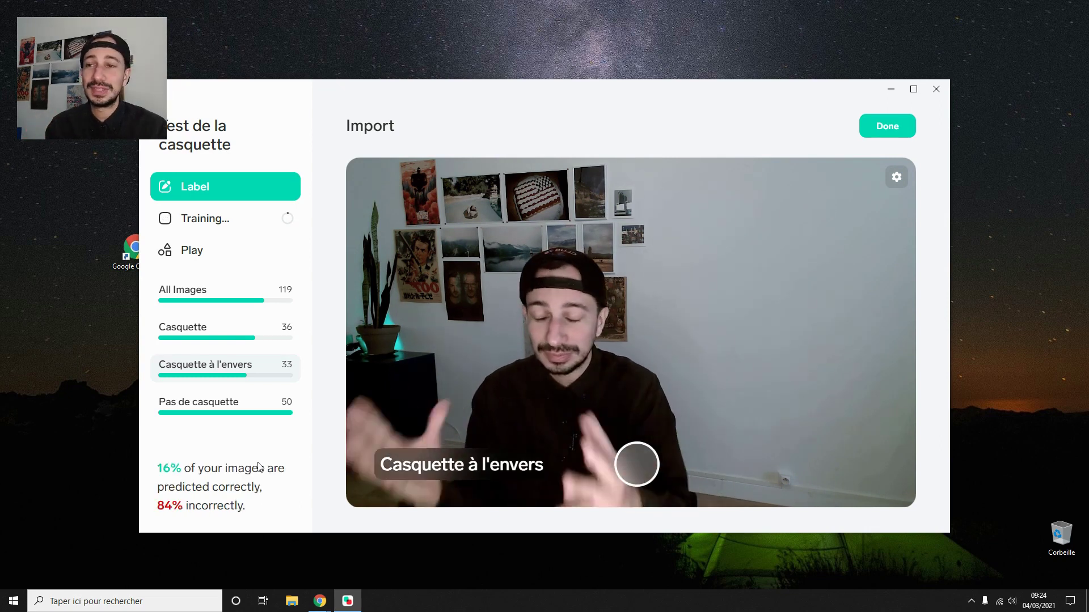
# Step: Check the new label's training and images, and mark the correct live predictions with the cap backwards and forwards as correct
pyautogui.click(213, 225)
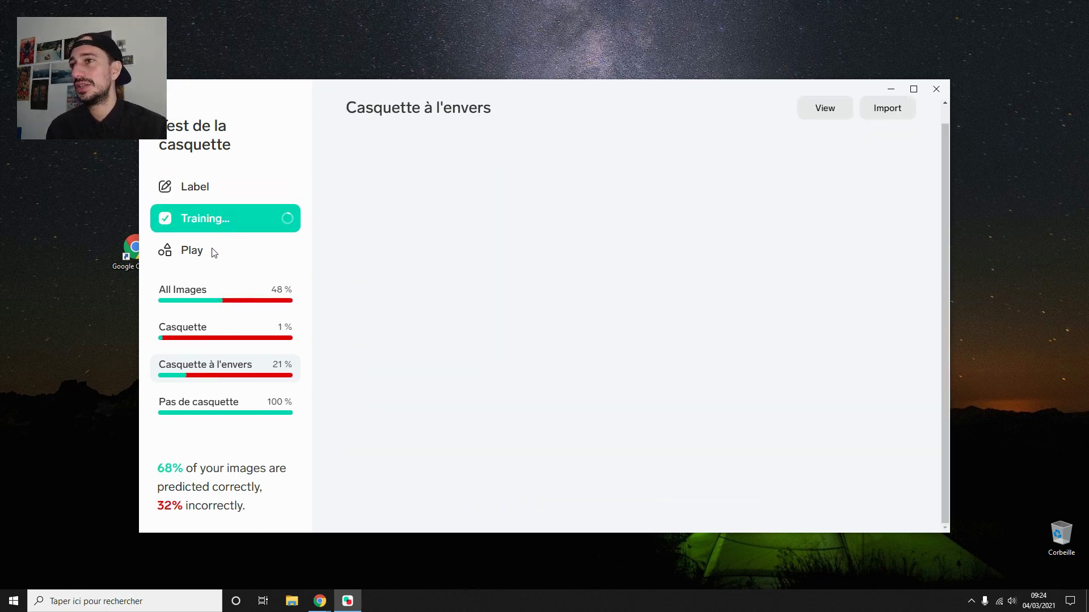
pyautogui.click(211, 192)
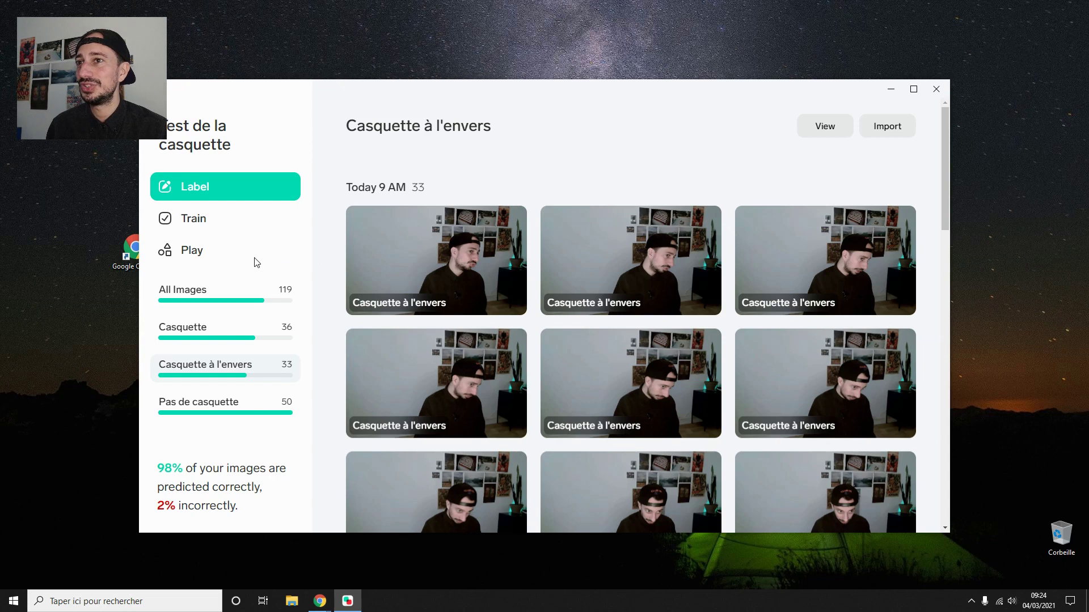
pyautogui.click(212, 251)
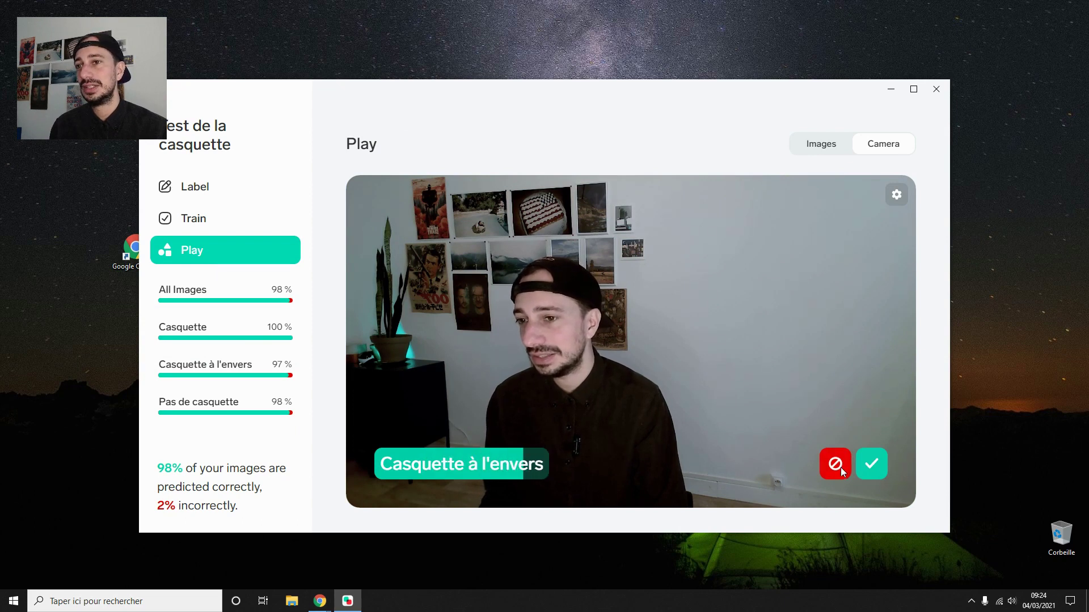
pyautogui.click(872, 467)
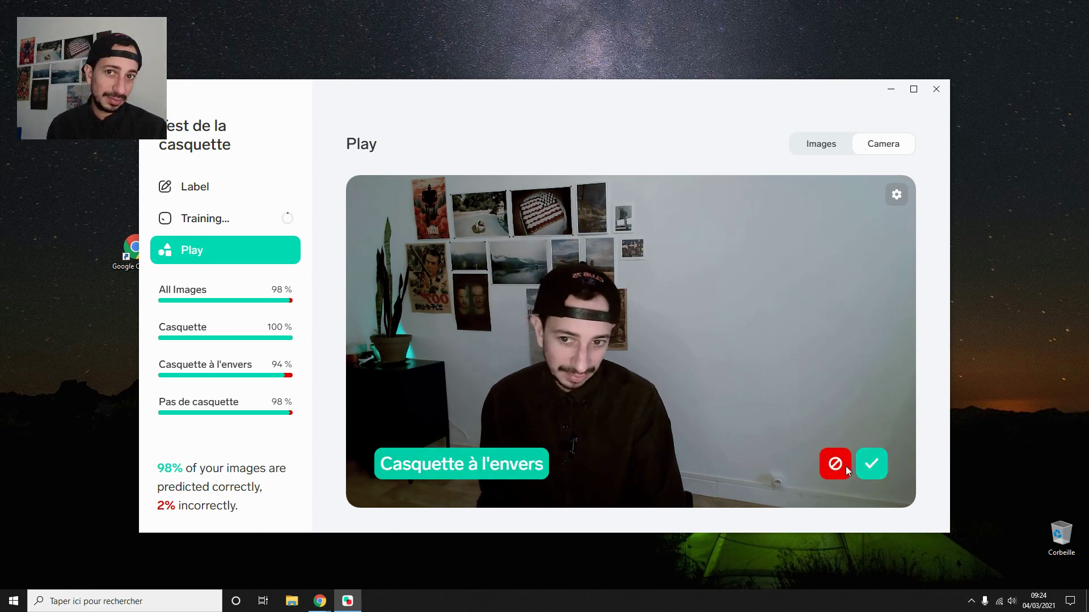
pyautogui.click(873, 466)
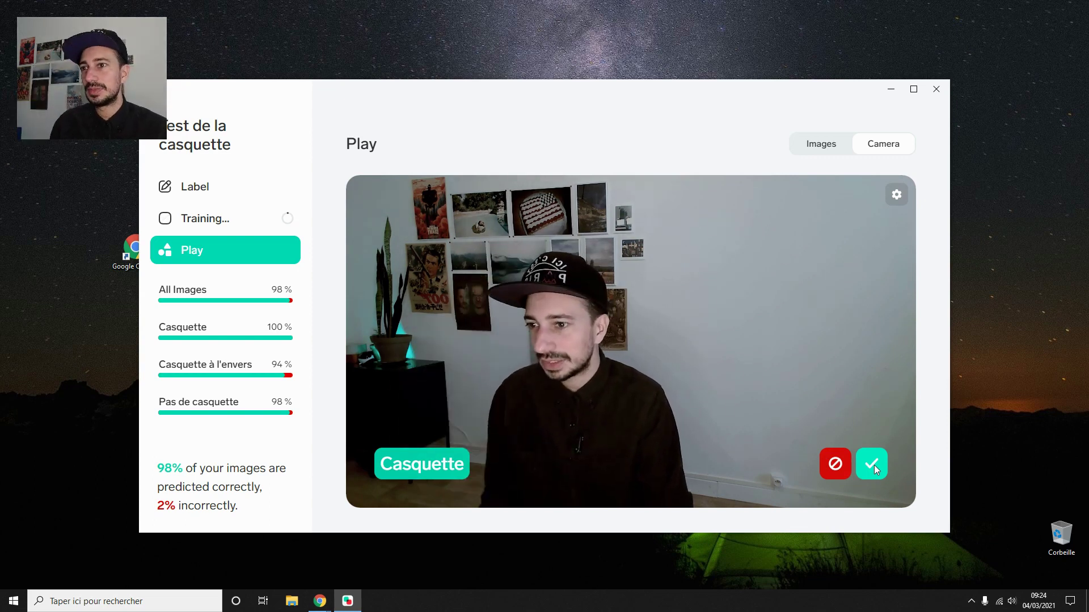
pyautogui.click(871, 463)
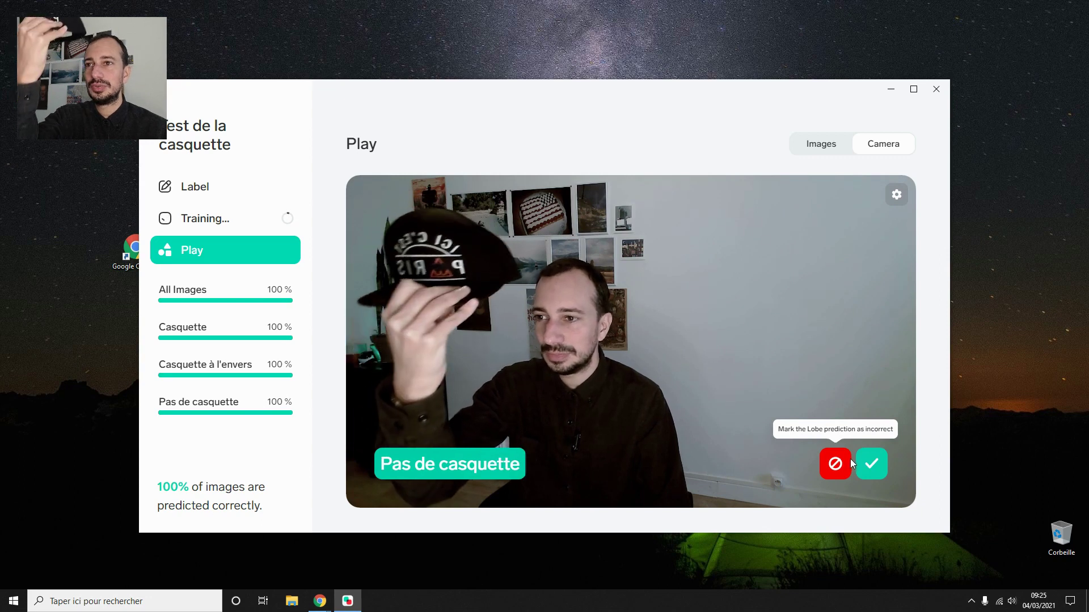
# Step: Mark the live prediction as incorrect with the cap held in the hand, assigning the label "Pas de casquette"
pyautogui.click(845, 462)
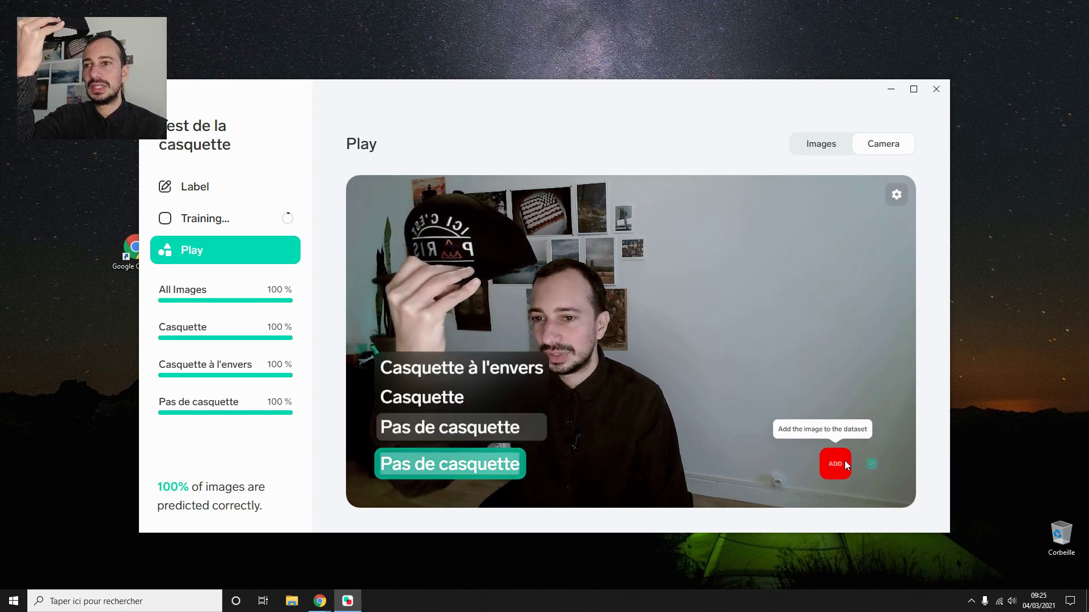
pyautogui.click(845, 464)
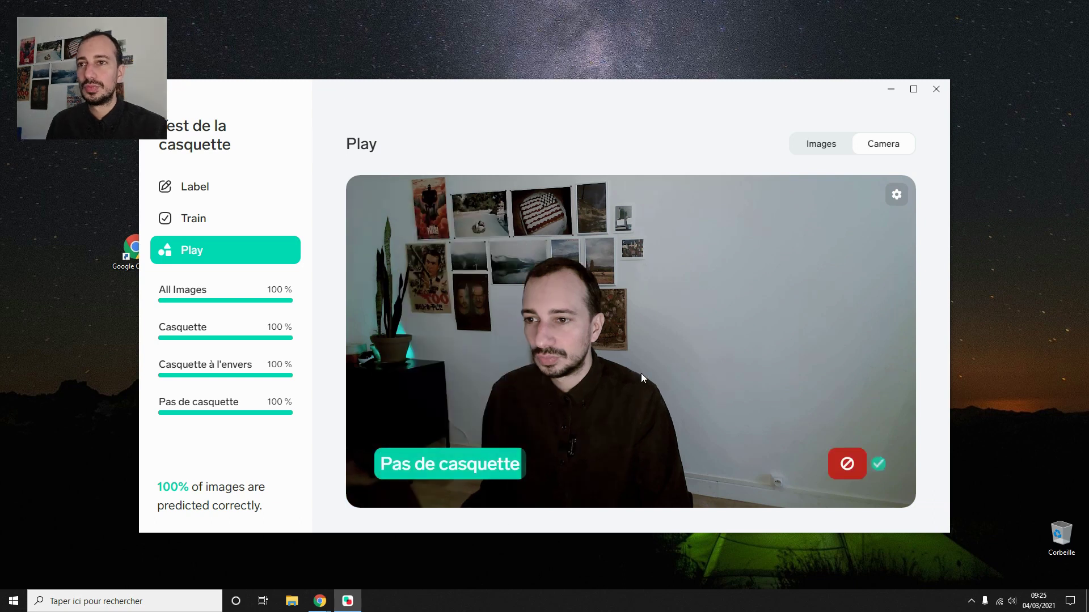
pyautogui.click(825, 464)
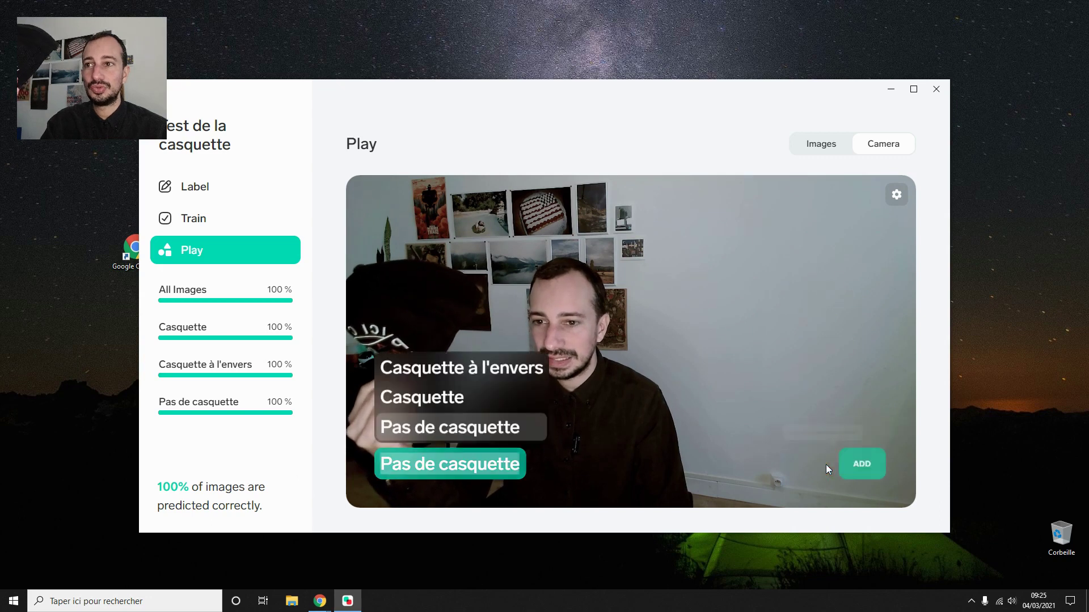
pyautogui.click(445, 422)
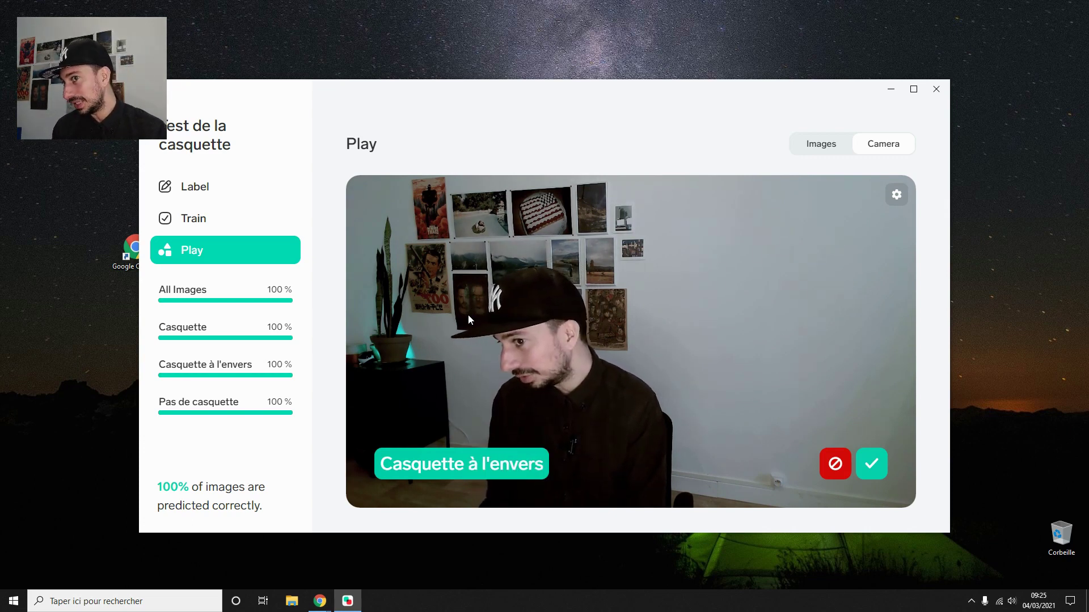
# Step: Correct the wrong live predictions for the other caps, labelling the forward-facing one "Casquette" and the backwards blue one "Casquette à l'envers"
pyautogui.click(842, 464)
pyautogui.click(457, 397)
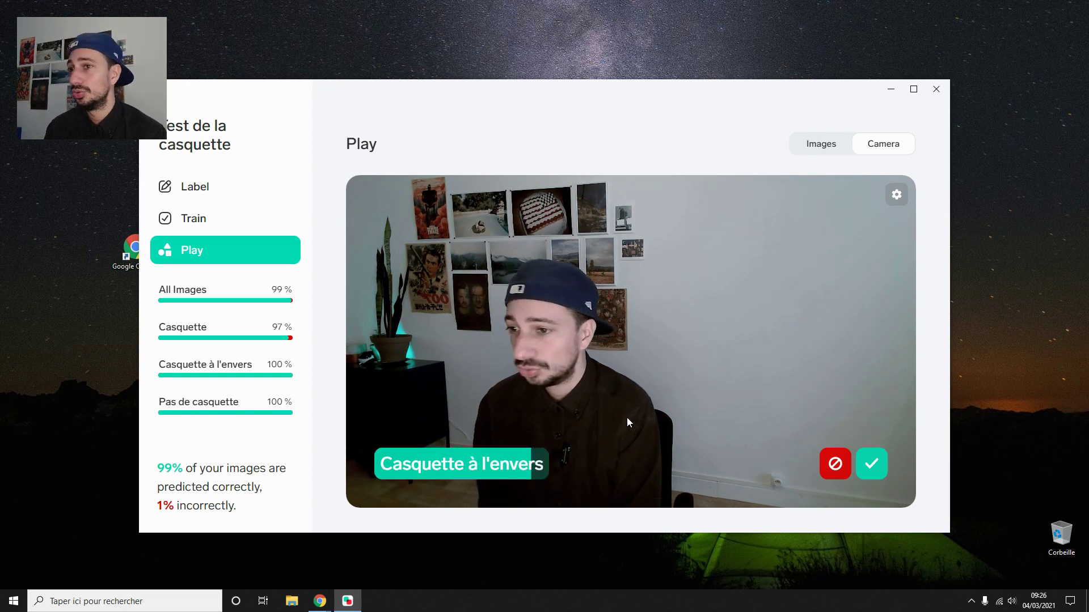
pyautogui.click(842, 465)
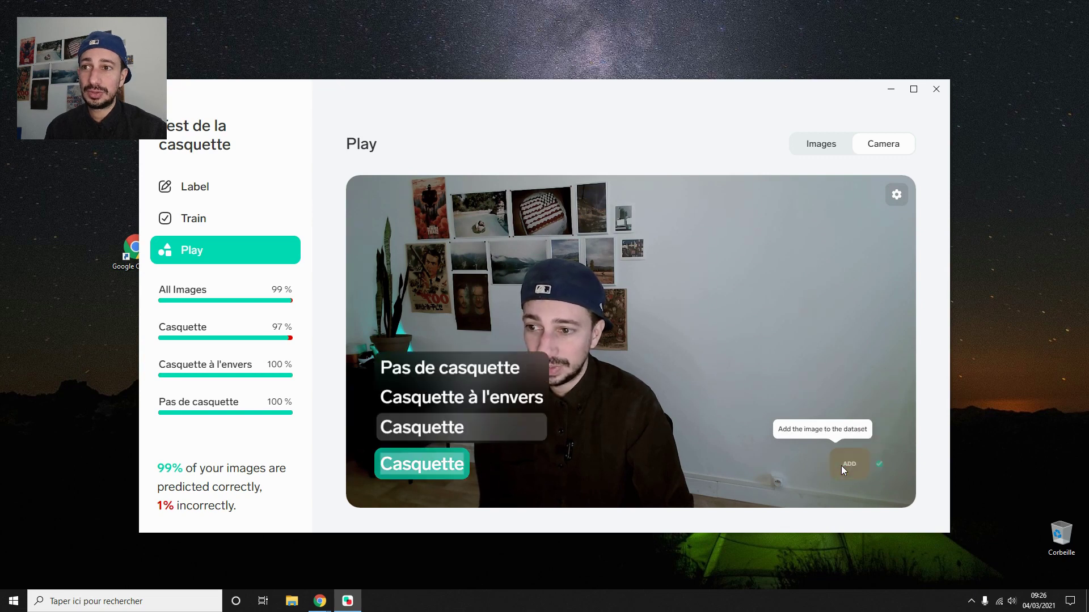
pyautogui.click(511, 399)
# Step: Capture a burst of webcam images of the blue cap worn backwards under the "Casquette à l'envers" label
pyautogui.click(197, 182)
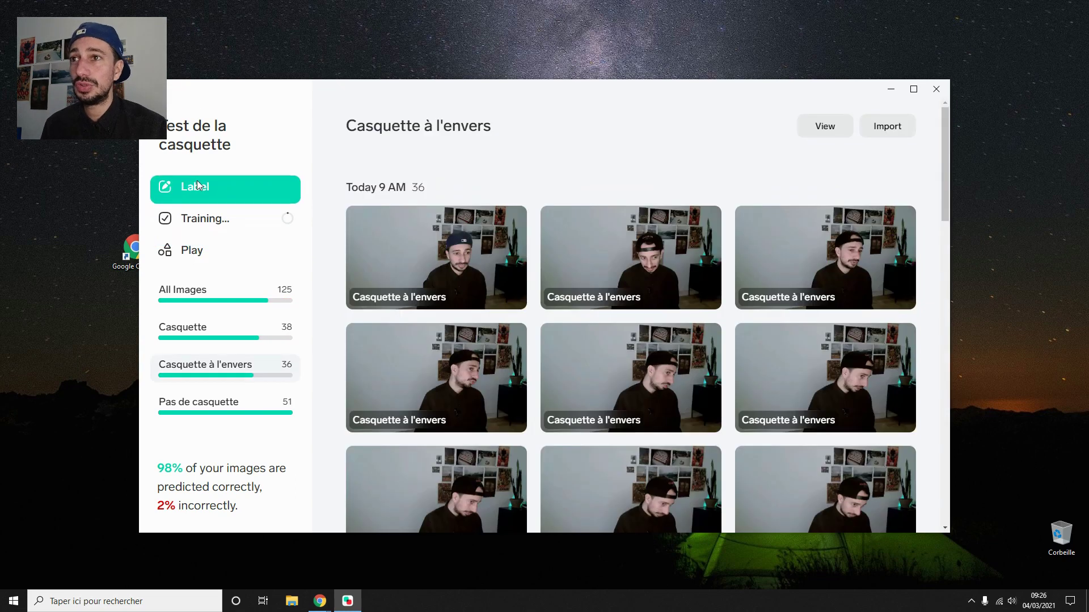
pyautogui.click(887, 126)
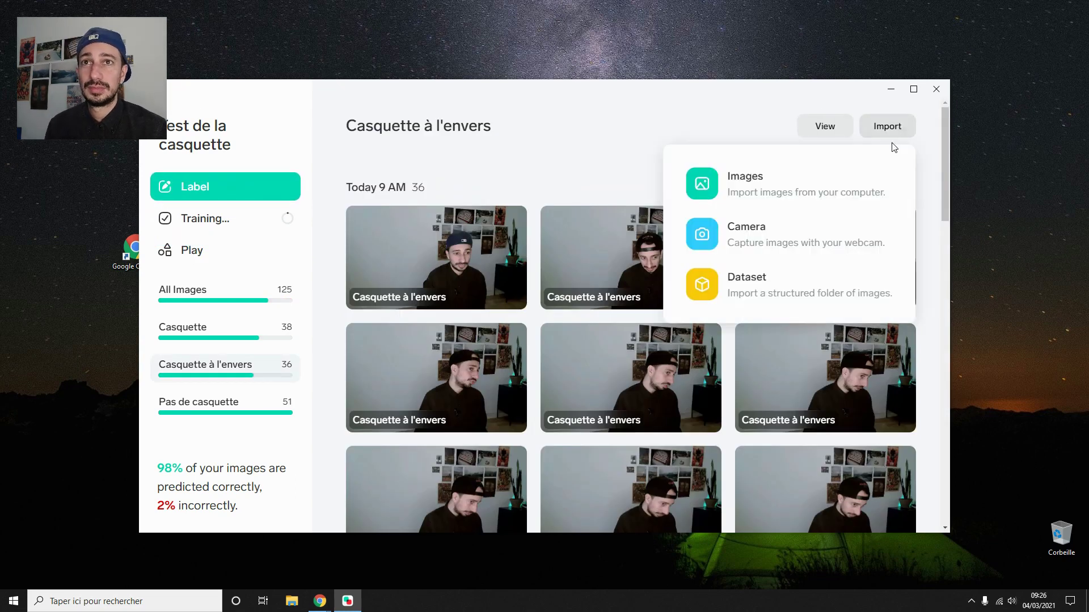
pyautogui.click(789, 238)
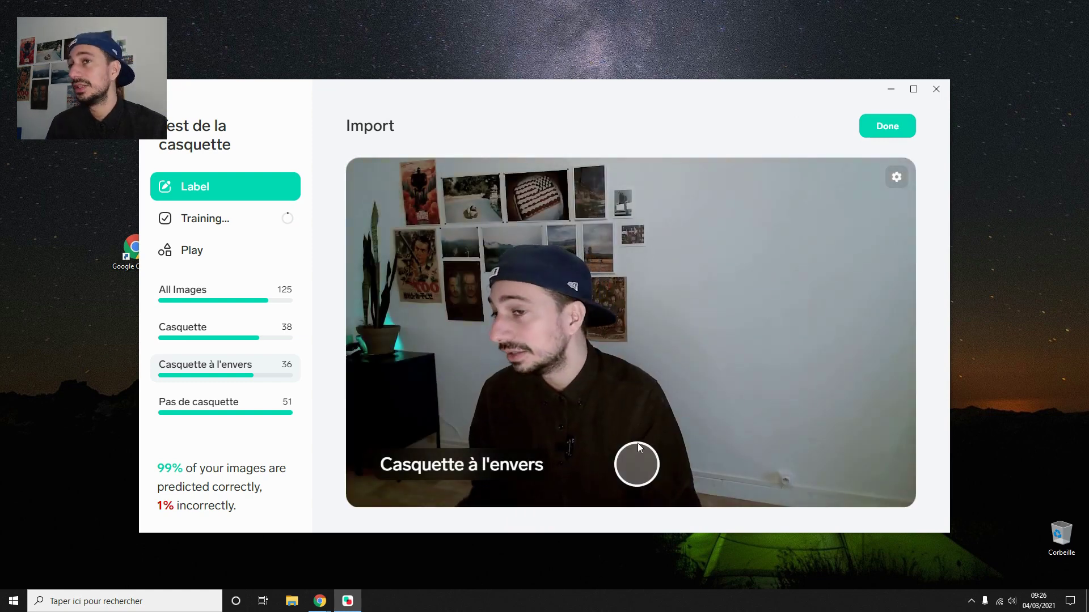
pyautogui.moveTo(632, 458); pyautogui.dragTo(633, 464)
# Step: Switch the camera label to "Casquette" and capture a burst of images with the blue cap facing forwards
pyautogui.click(515, 465)
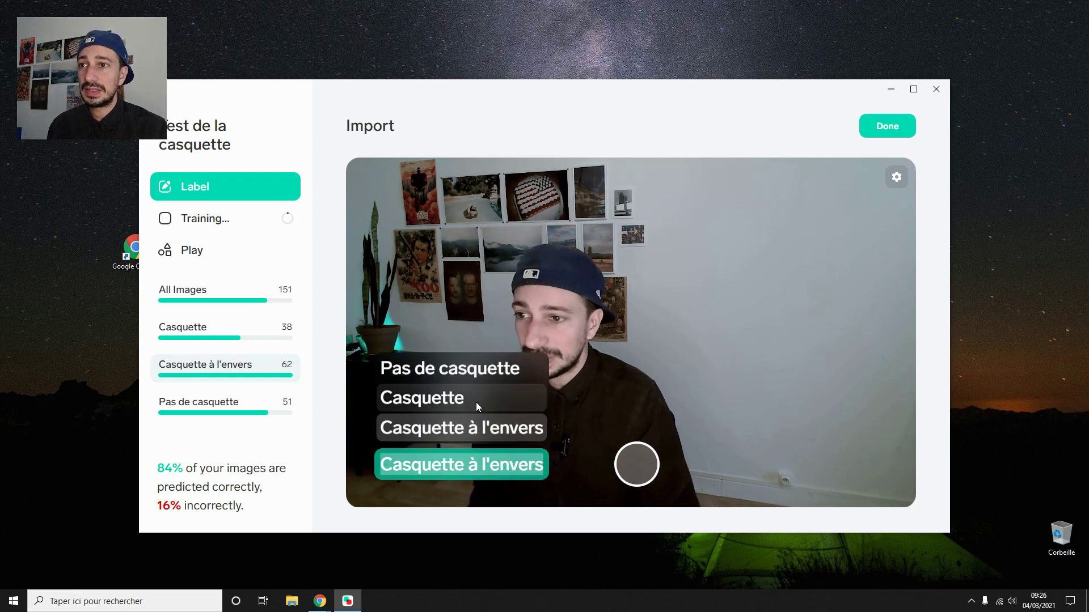
pyautogui.click(460, 396)
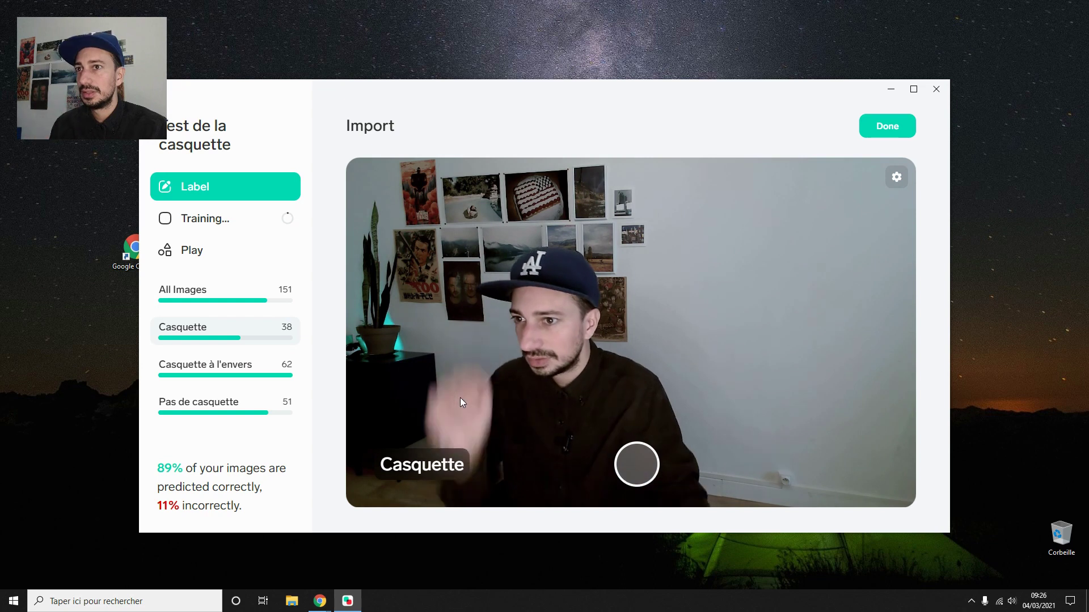
pyautogui.moveTo(636, 452); pyautogui.dragTo(636, 453)
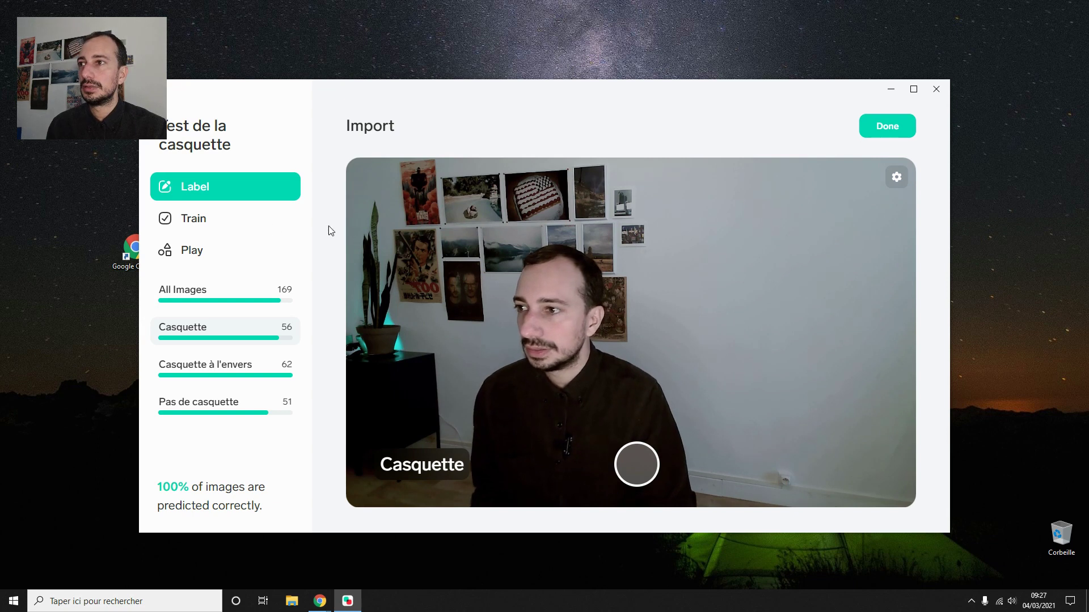
# Step: Test the retrained model live without a cap, and review the labelled Casquette images and the available import options
pyautogui.click(209, 258)
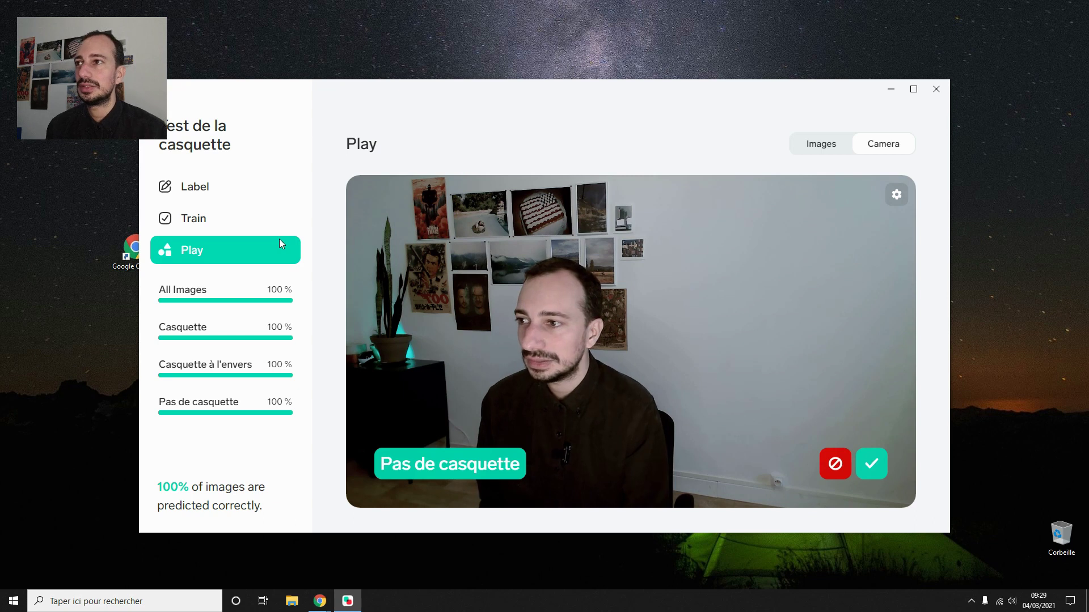
pyautogui.click(192, 191)
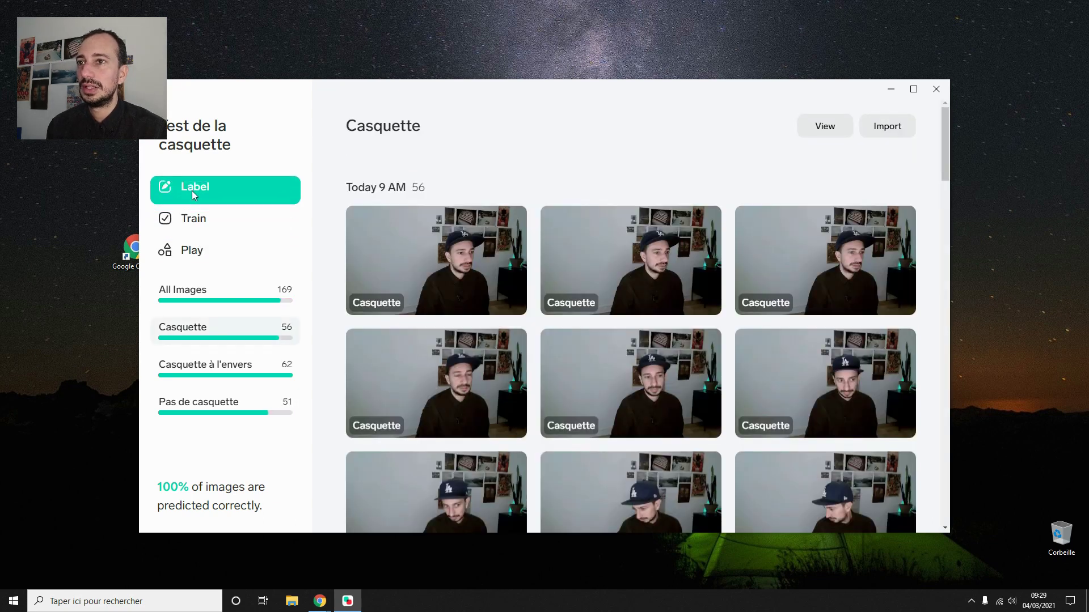
pyautogui.scroll(-4, 605, 308)
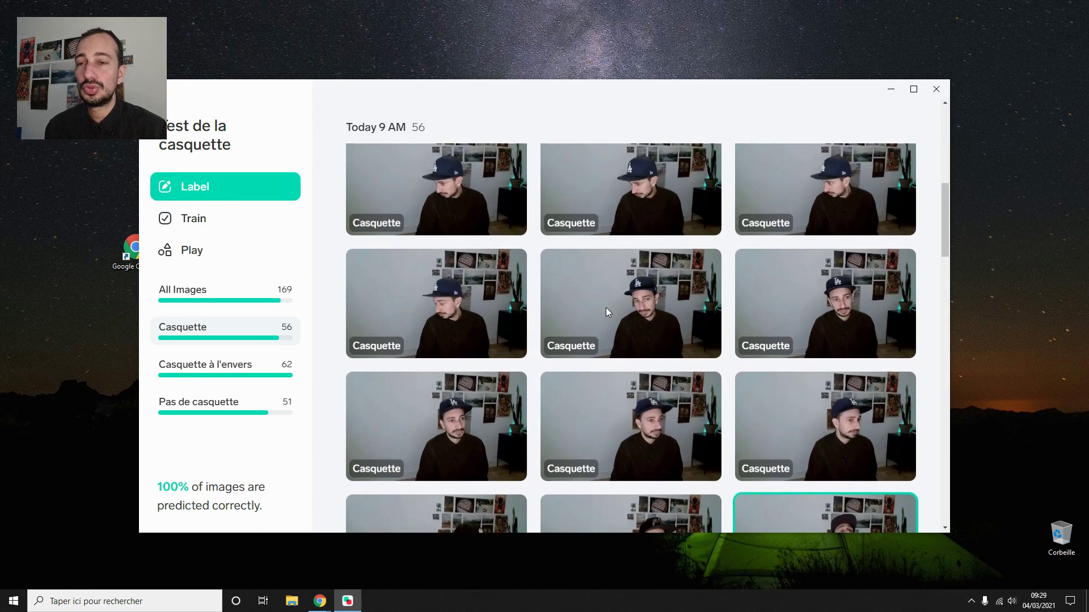
pyautogui.scroll(4, 550, 328)
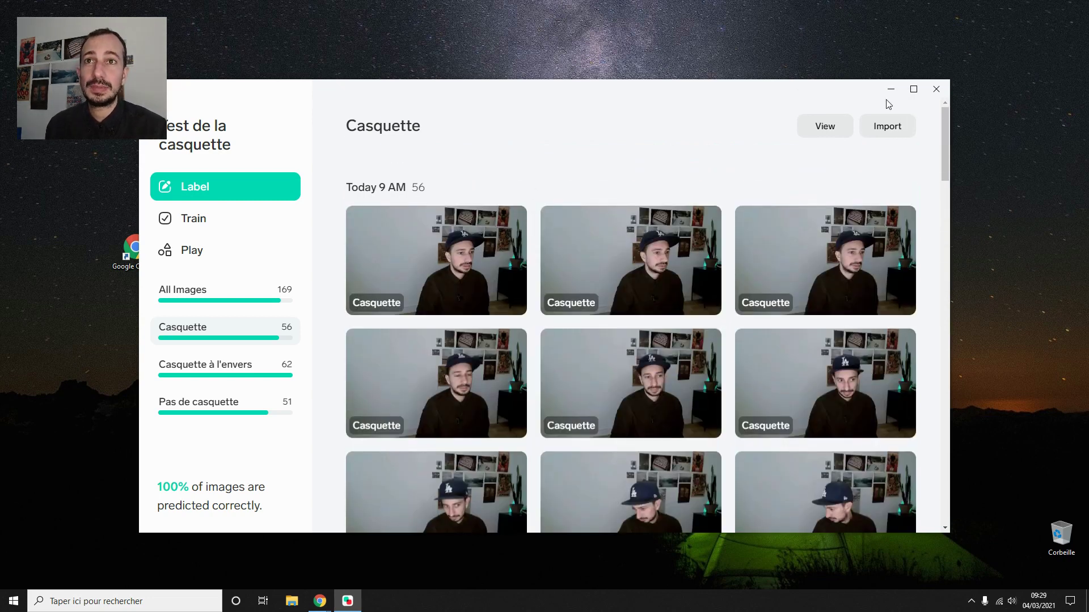
pyautogui.click(894, 128)
pyautogui.click(591, 139)
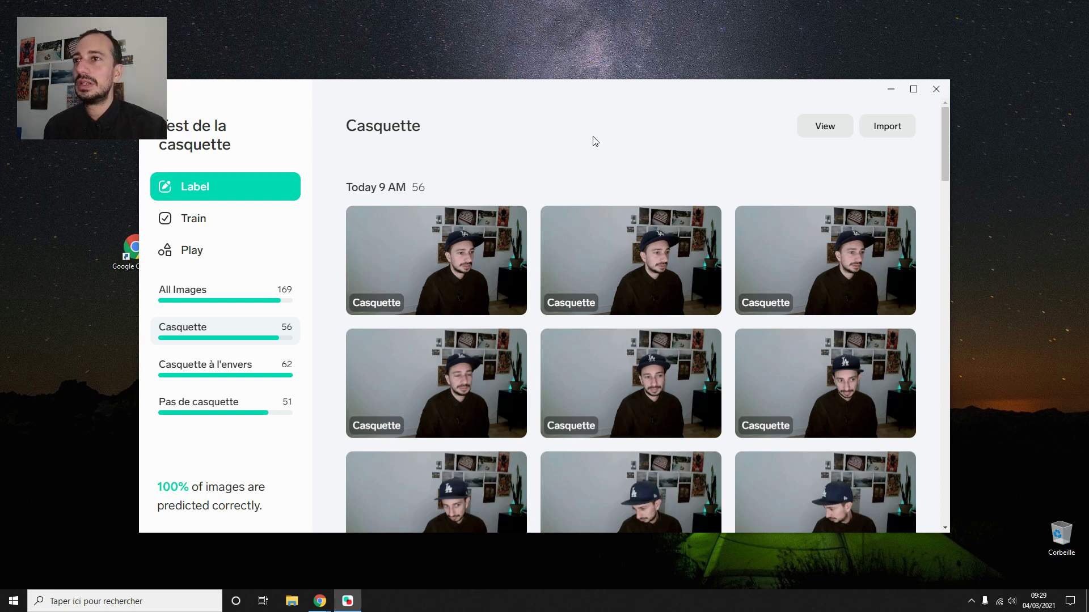
# Step: Switch to Chrome and search Google for "google photo casquette", showing the image results
pyautogui.moveTo(320, 603)
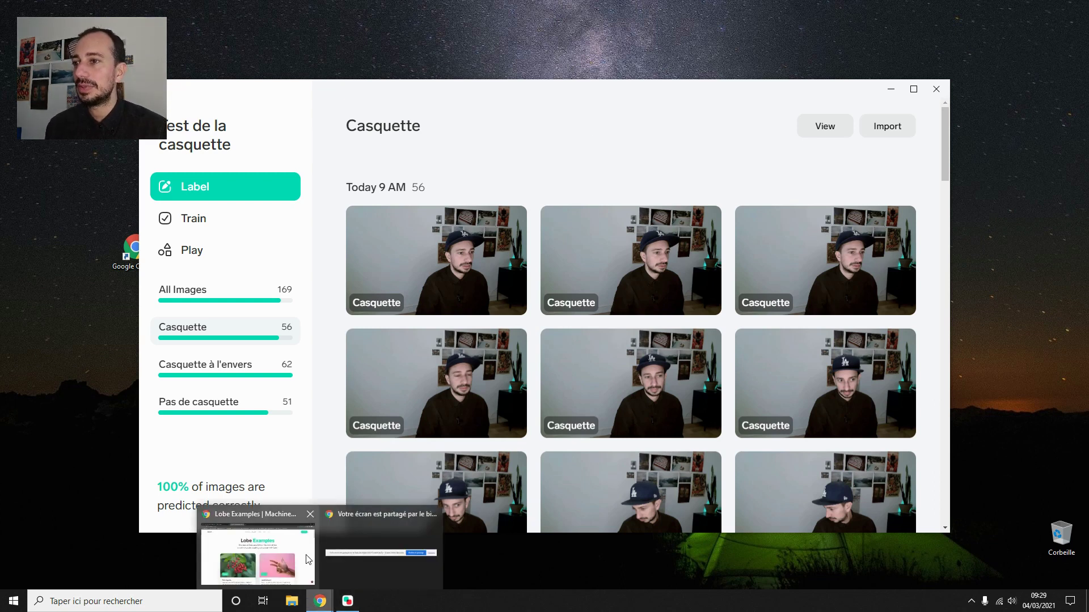
pyautogui.click(272, 548)
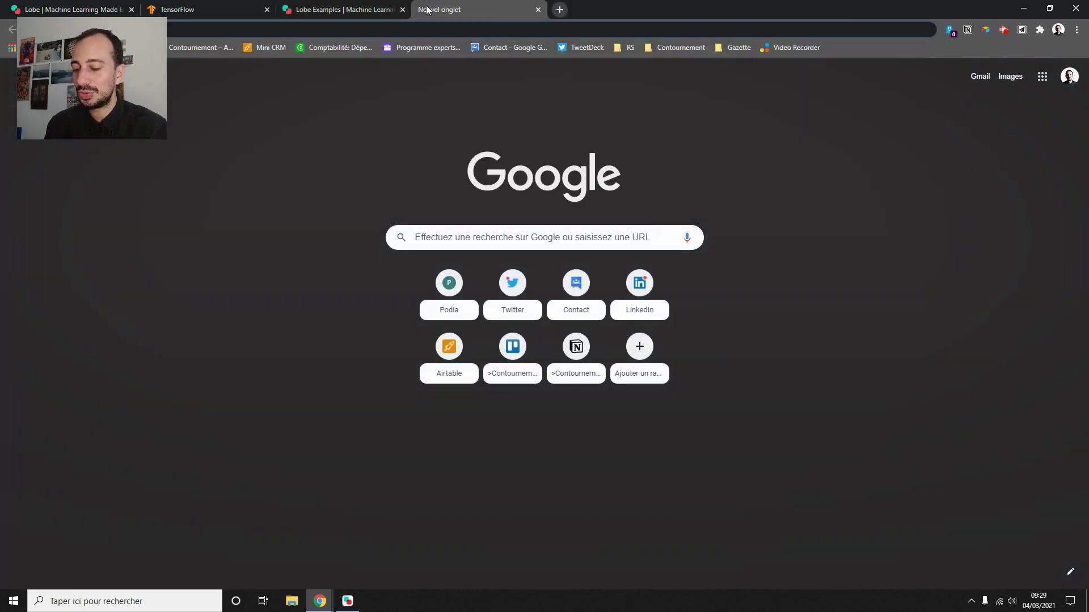
pyautogui.write('google')
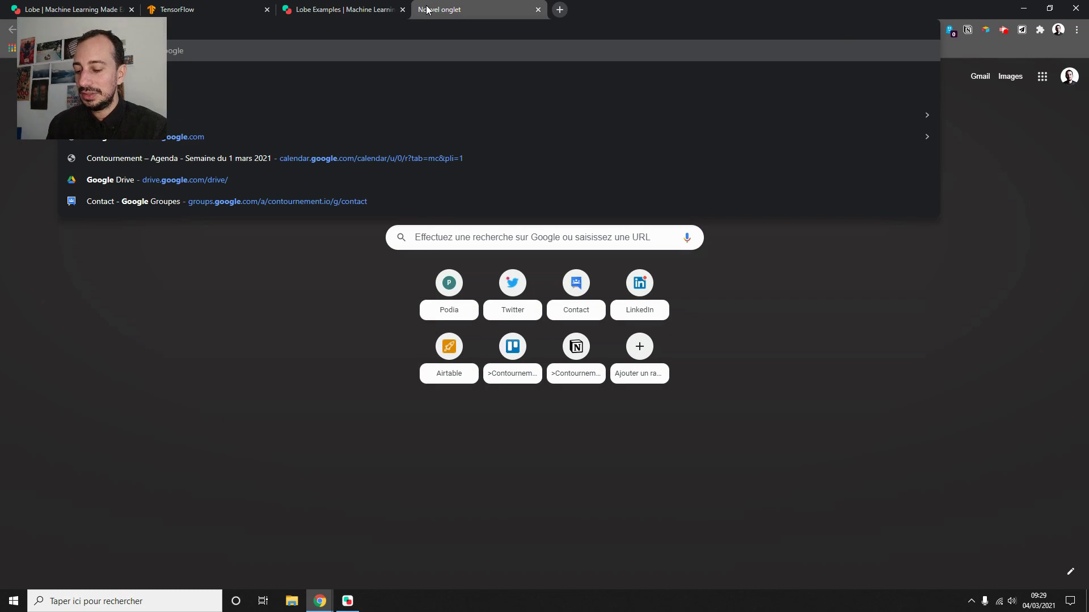
pyautogui.write(' photos')
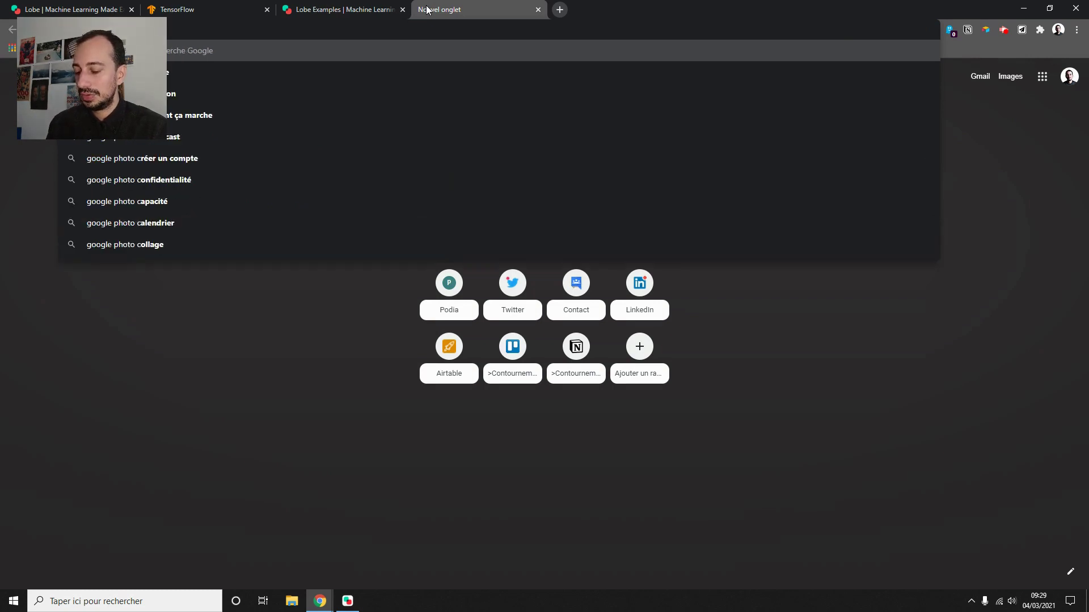
pyautogui.press('Escape')
pyautogui.press('Return')
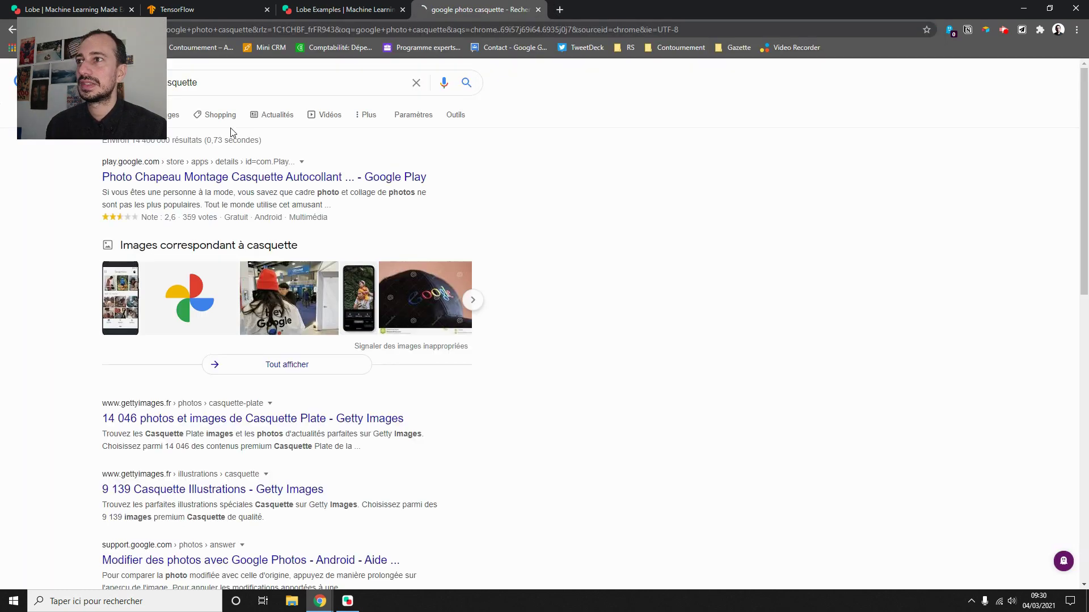
pyautogui.click(172, 114)
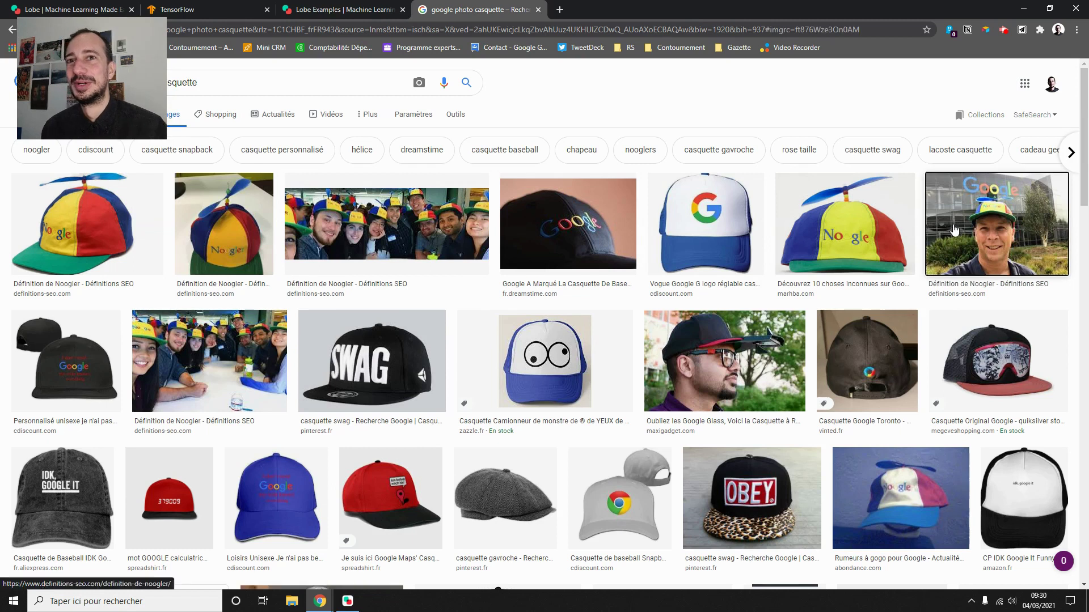
# Step: Save the photo of the man in the multicoloured Noogler cap to the Downloads folder and return to Lobe with the browser minimized
pyautogui.click(996, 227)
pyautogui.rightClick(763, 234)
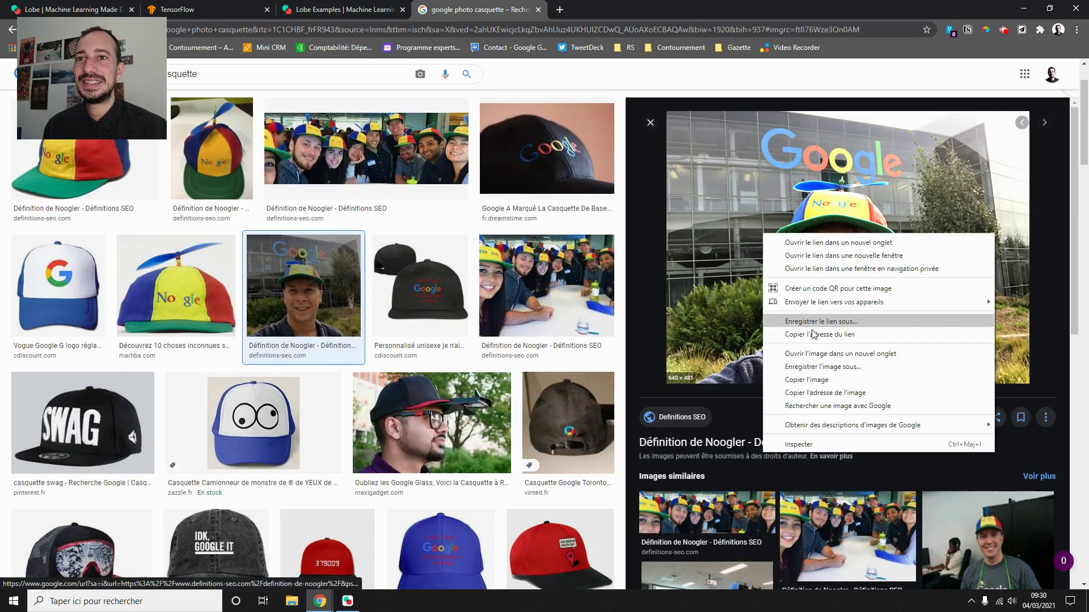
pyautogui.click(821, 367)
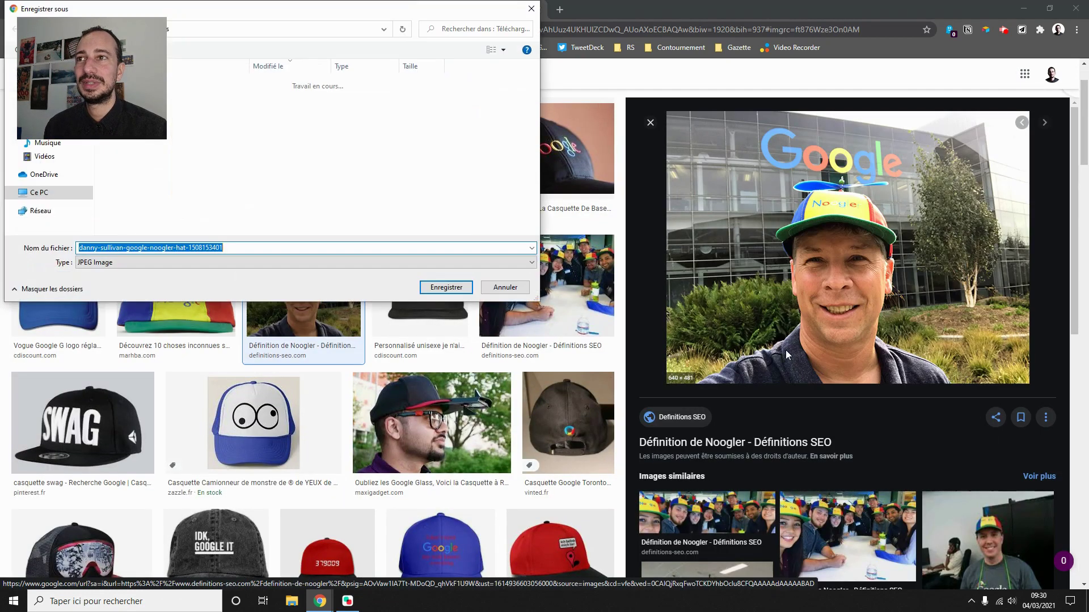
pyautogui.click(446, 287)
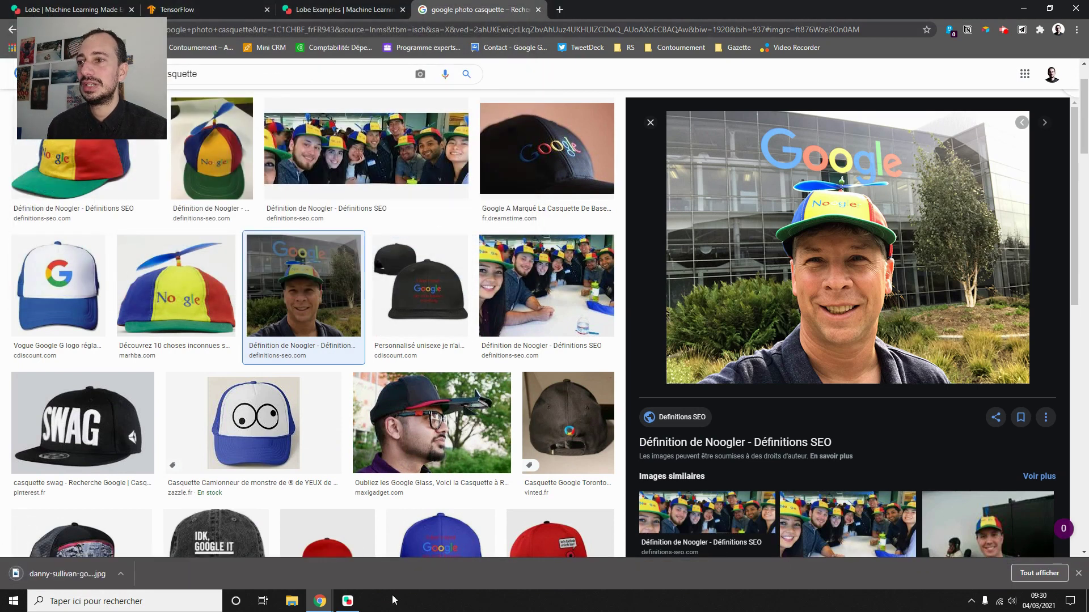
pyautogui.click(348, 601)
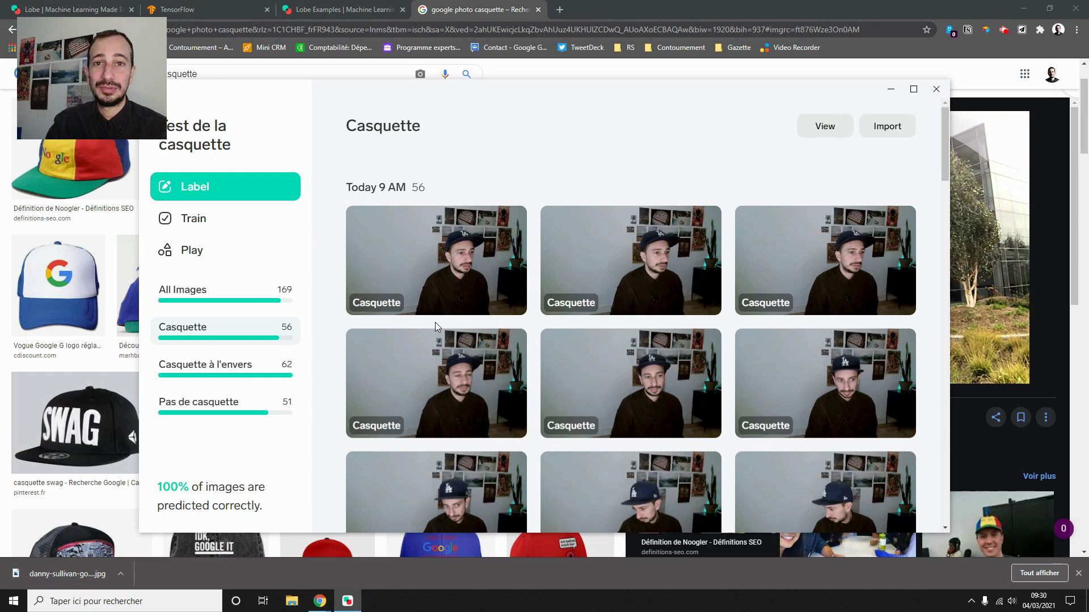
pyautogui.click(1023, 8)
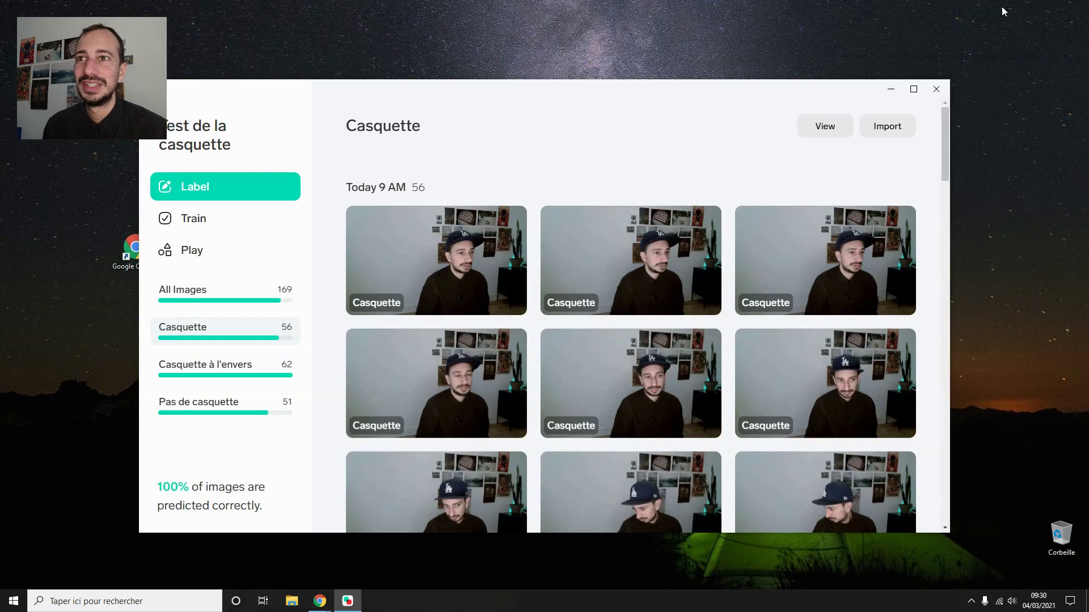
# Step: Import the downloaded Noogler cap photo from the Downloads folder into the project as an unlabelled image
pyautogui.click(879, 130)
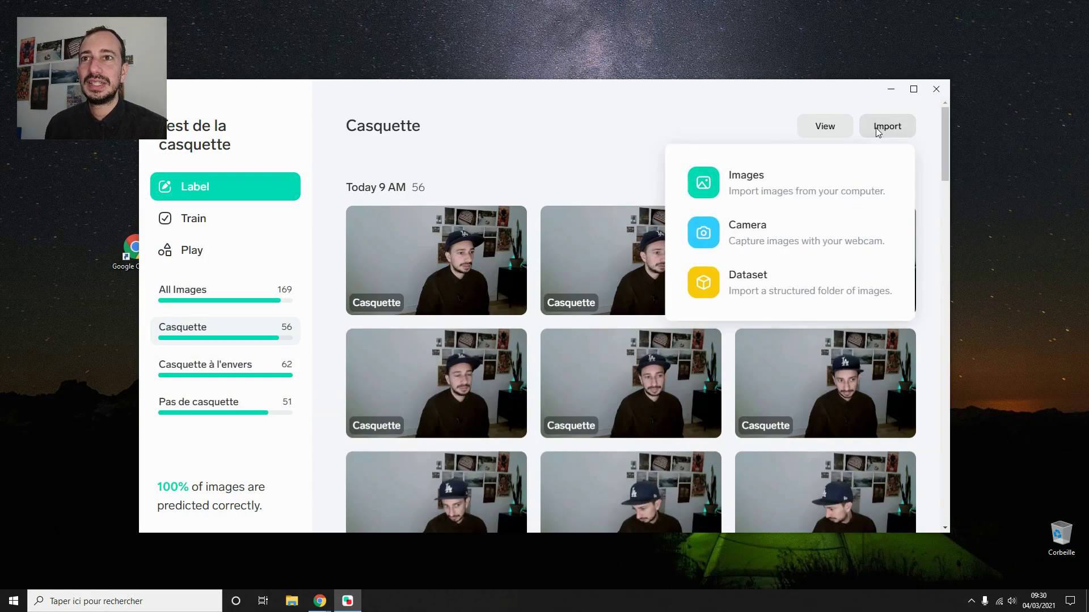
pyautogui.click(789, 184)
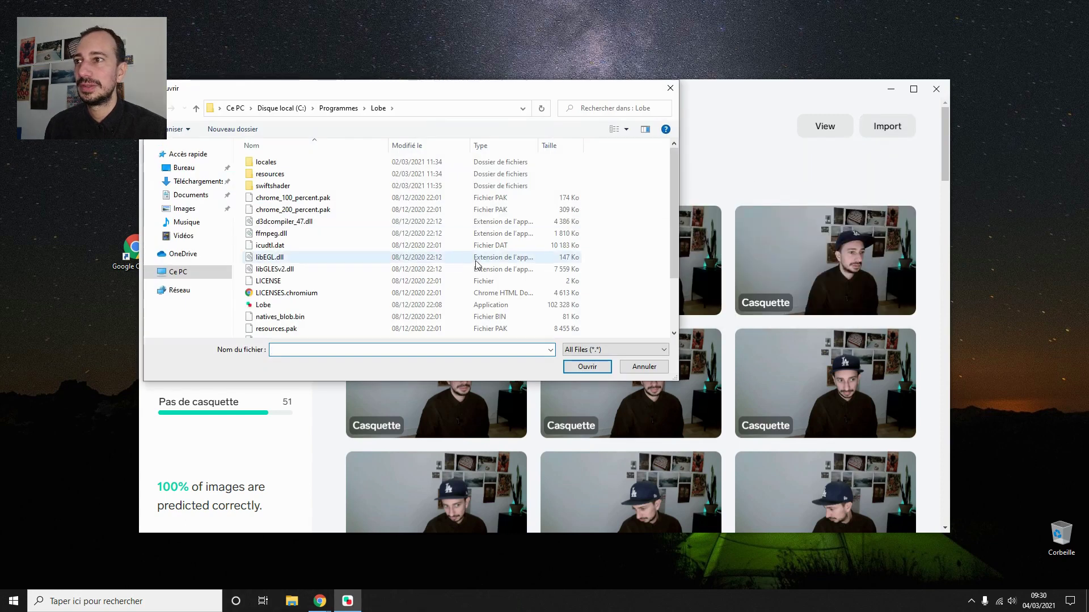
pyautogui.click(190, 181)
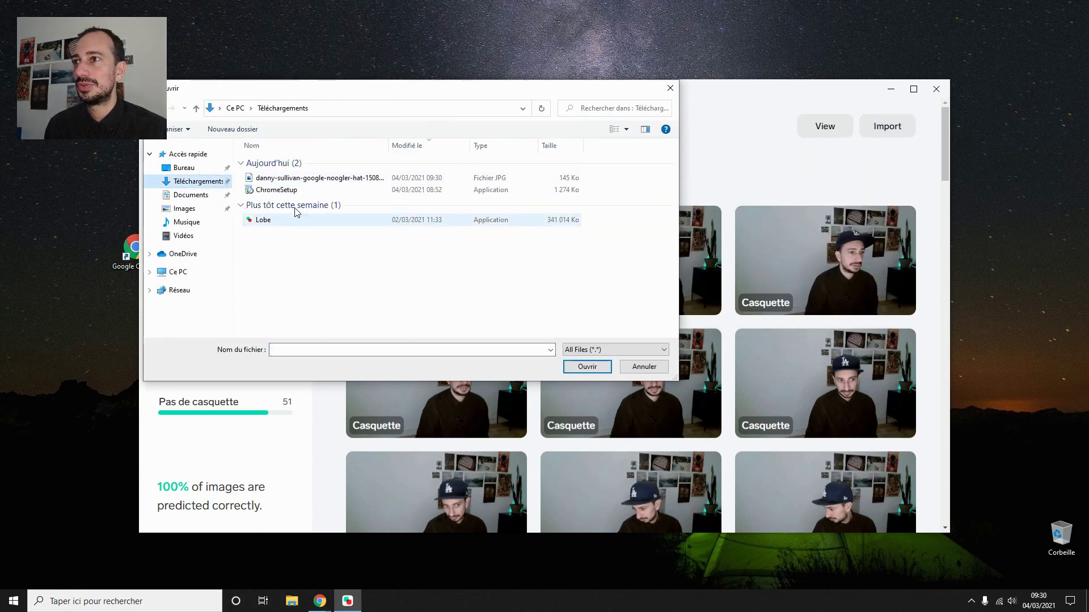
pyautogui.doubleClick(321, 179)
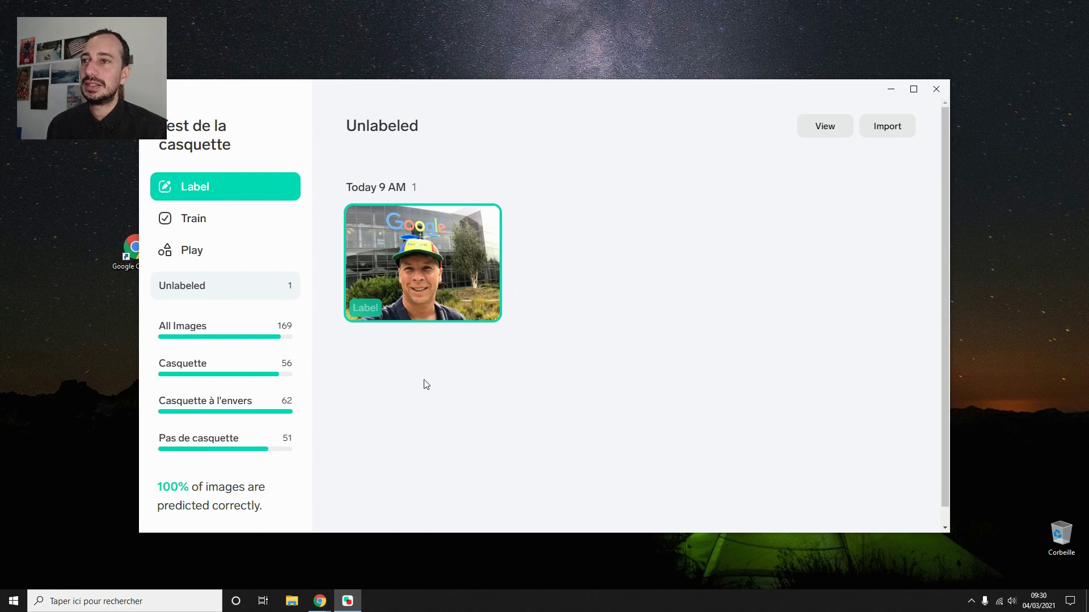
# Step: Test the model on the downloaded Noogler cap photo and confirm its "Casquette" prediction as correct
pyautogui.click(184, 249)
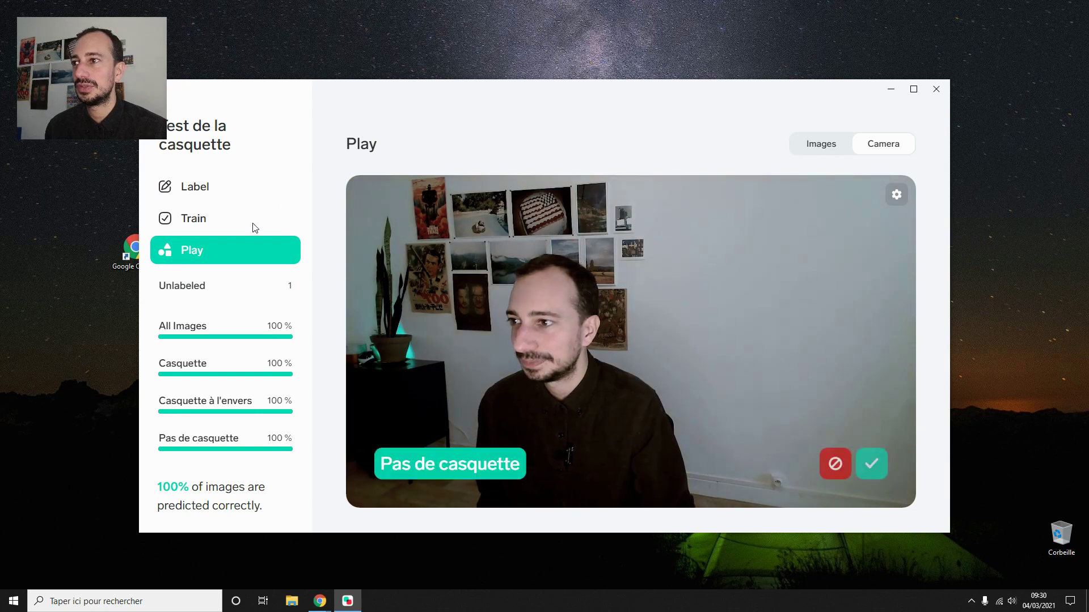
pyautogui.click(812, 145)
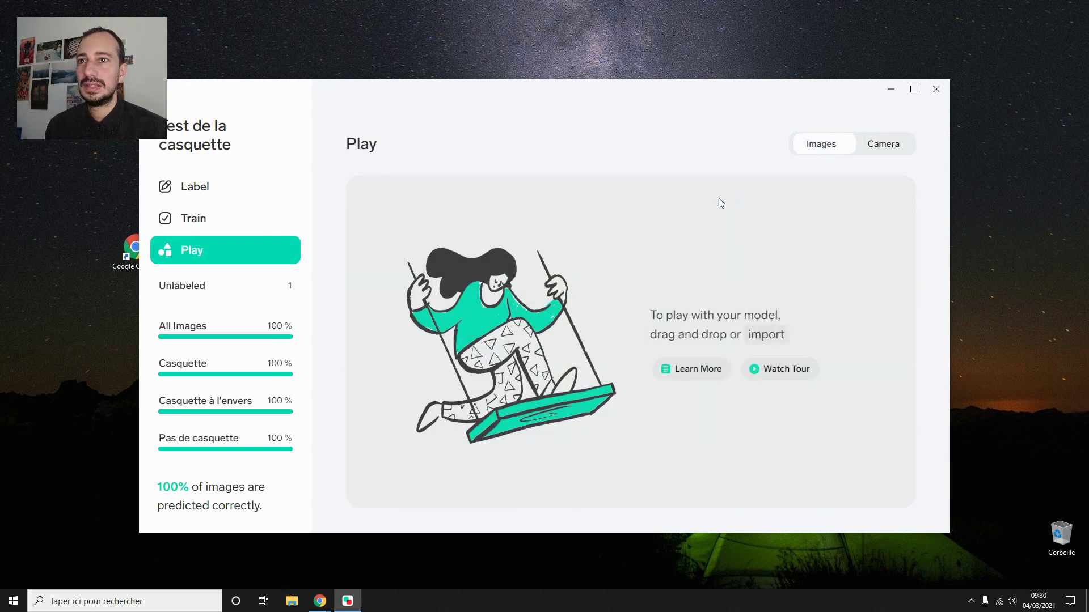
pyautogui.click(772, 330)
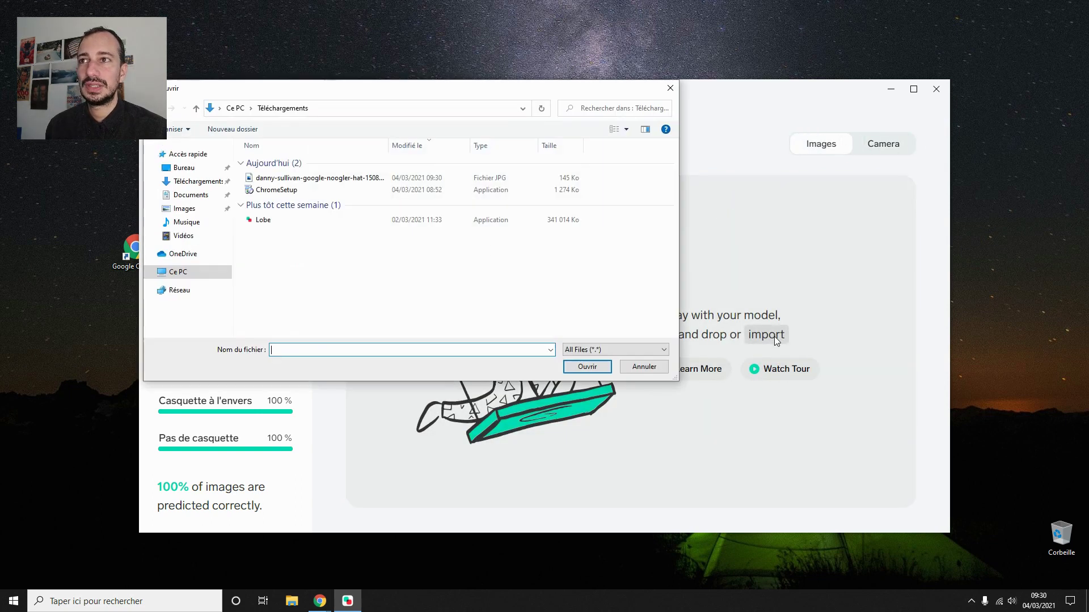
pyautogui.doubleClick(304, 179)
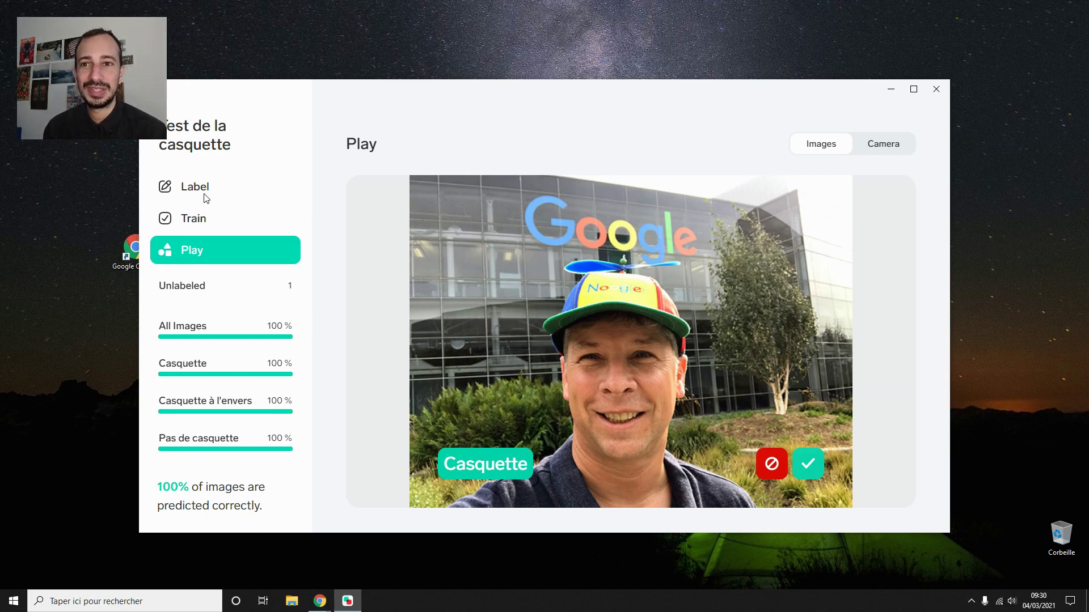
pyautogui.click(808, 469)
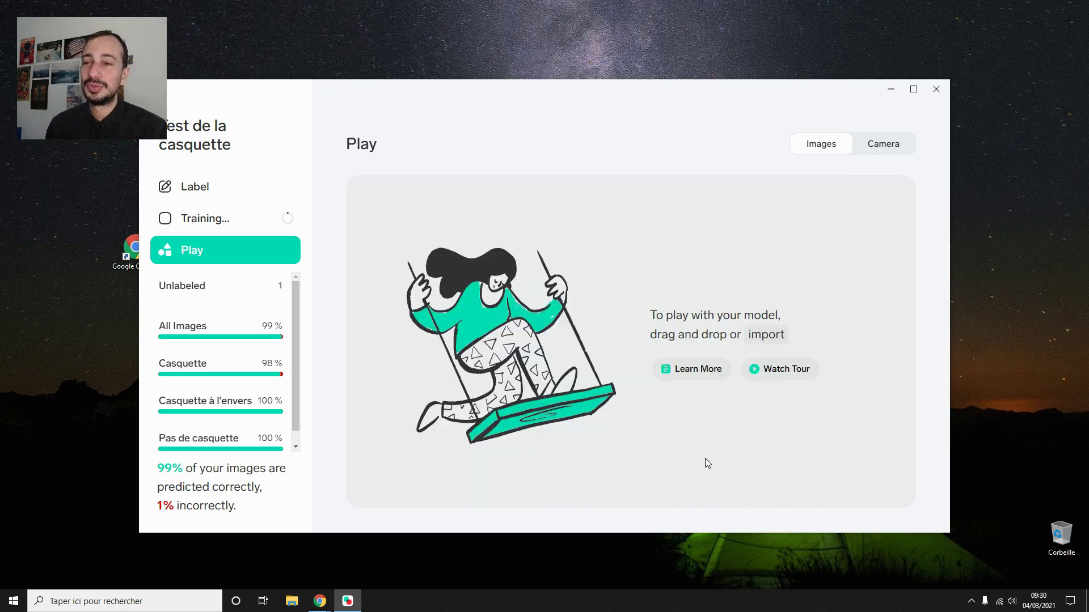
# Step: Delete the duplicate Noogler cap photo from the project's unlabelled images
pyautogui.click(196, 187)
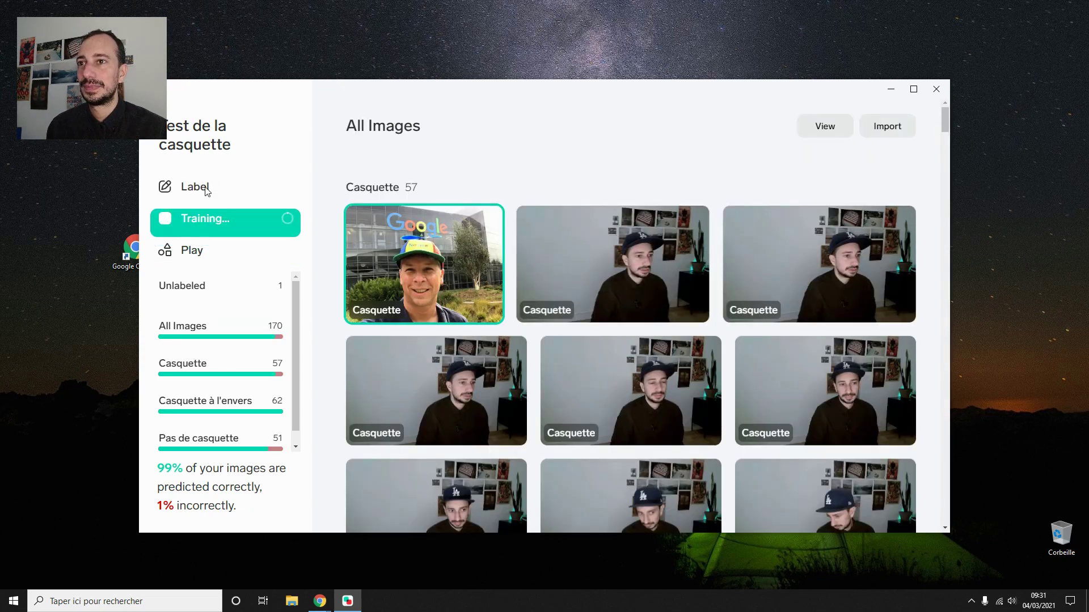
pyautogui.click(195, 286)
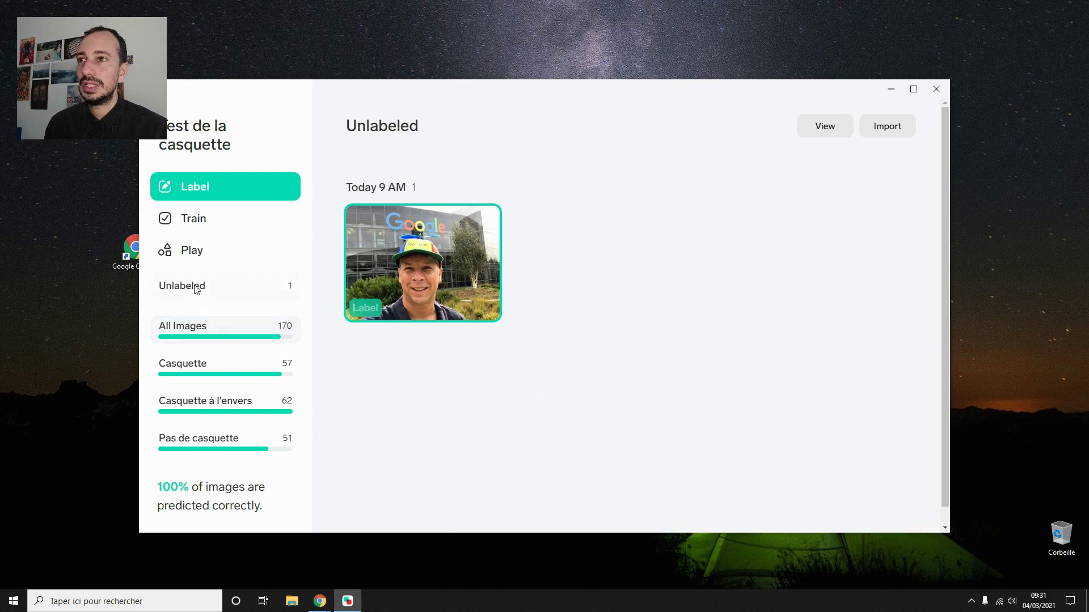
pyautogui.rightClick(439, 239)
pyautogui.click(479, 287)
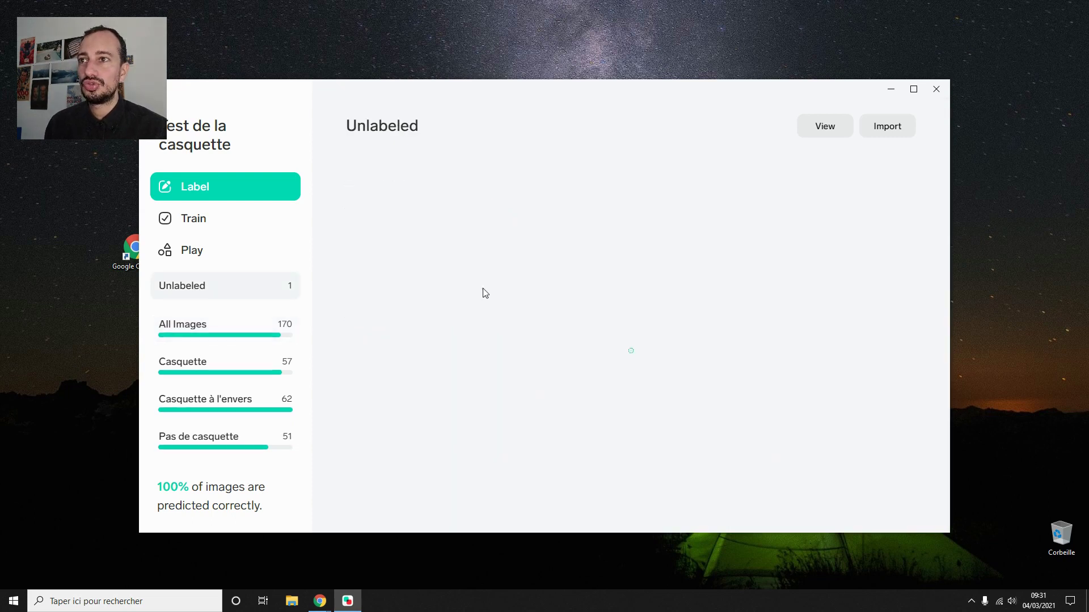
# Step: Run the model live on the camera and review the project settings for optimizing accuracy or speed
pyautogui.click(211, 250)
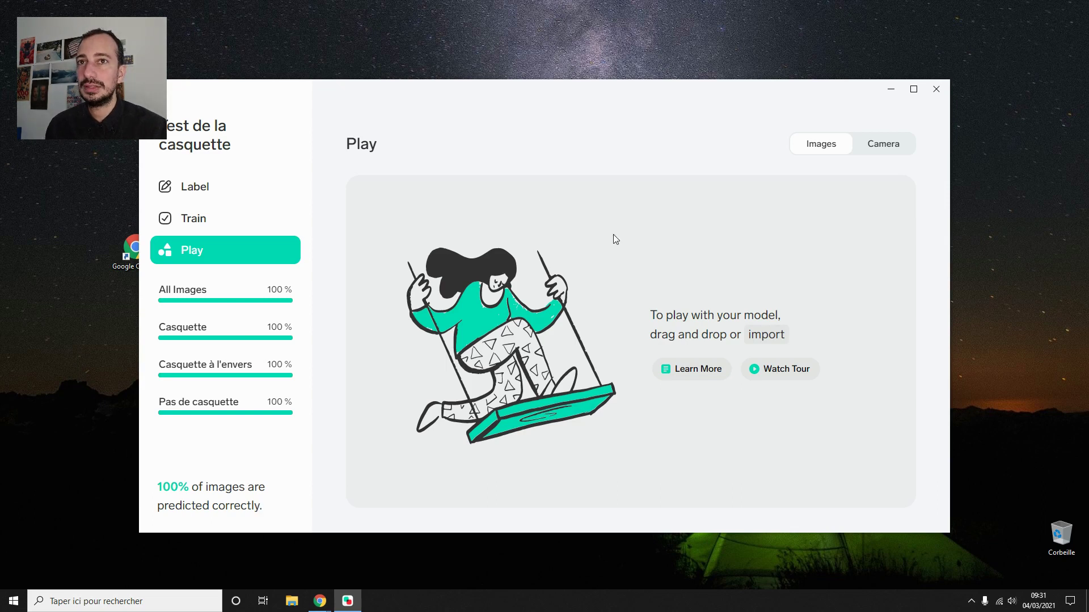
pyautogui.click(868, 139)
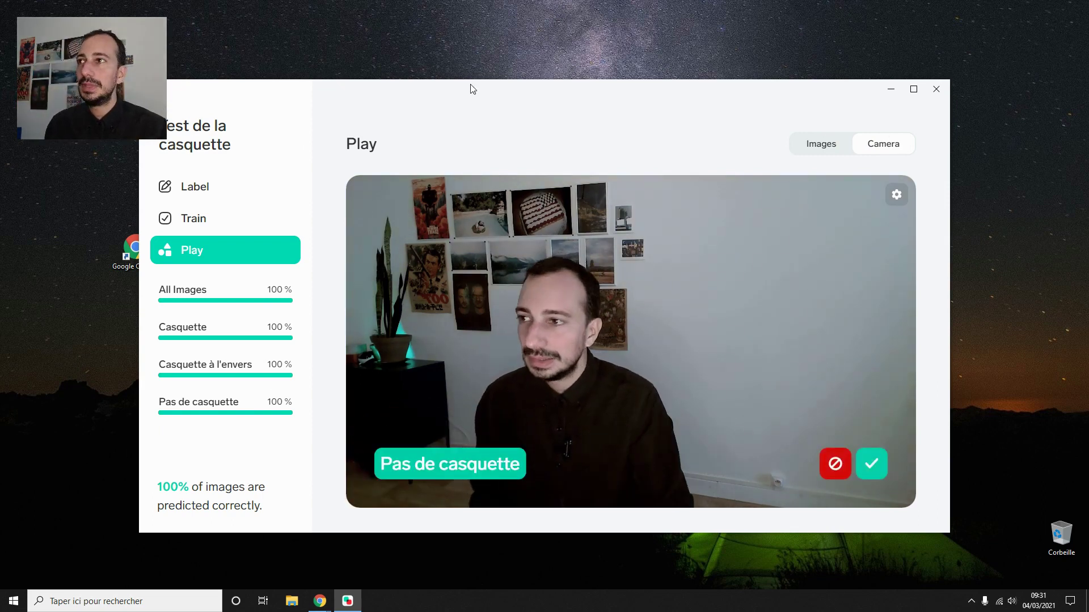
pyautogui.click(170, 95)
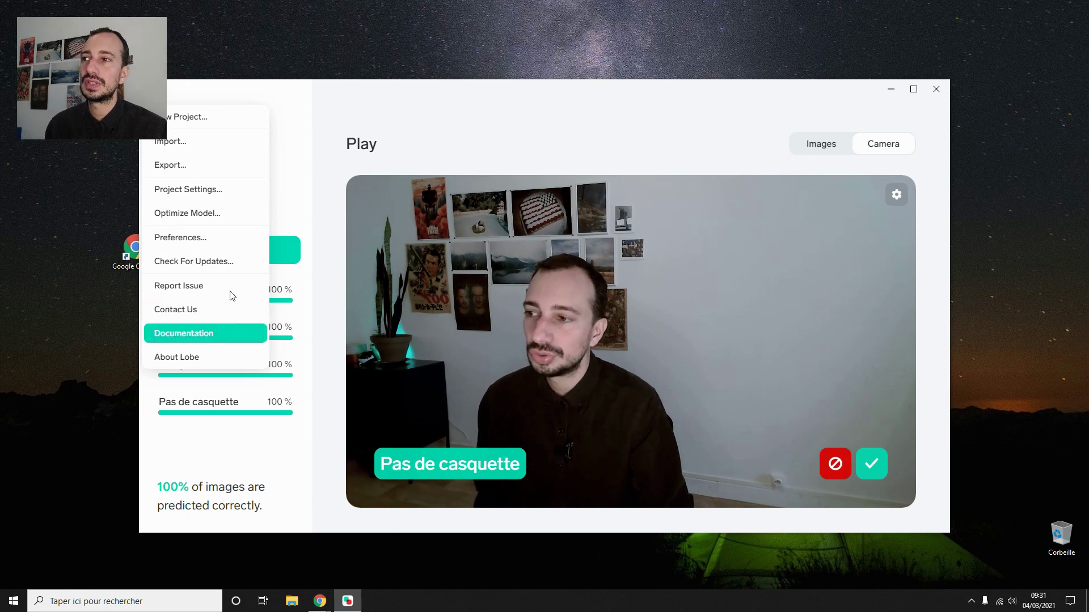
pyautogui.click(203, 190)
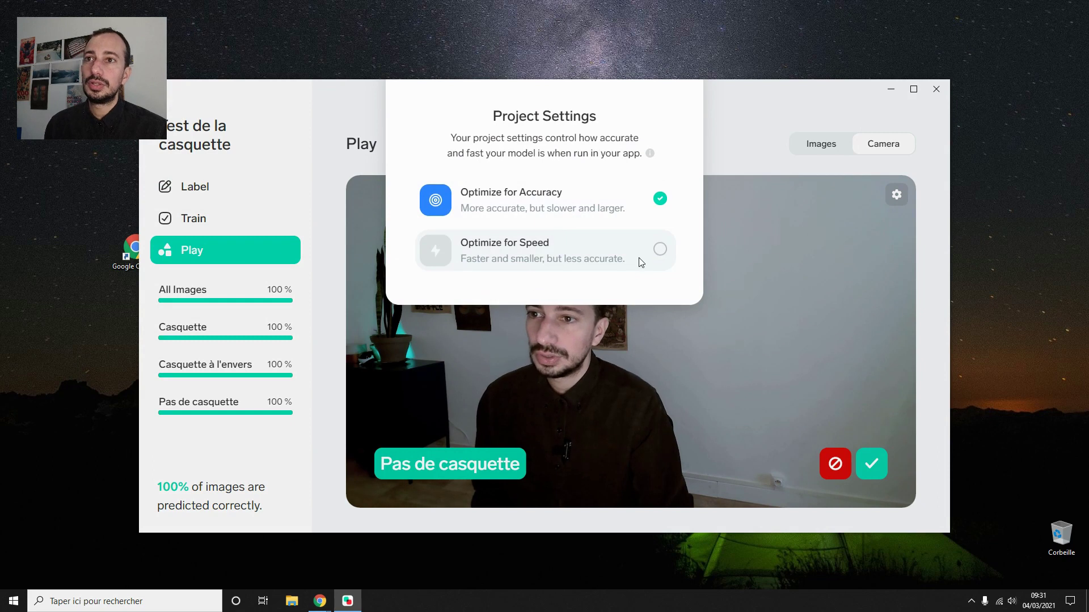
pyautogui.click(743, 142)
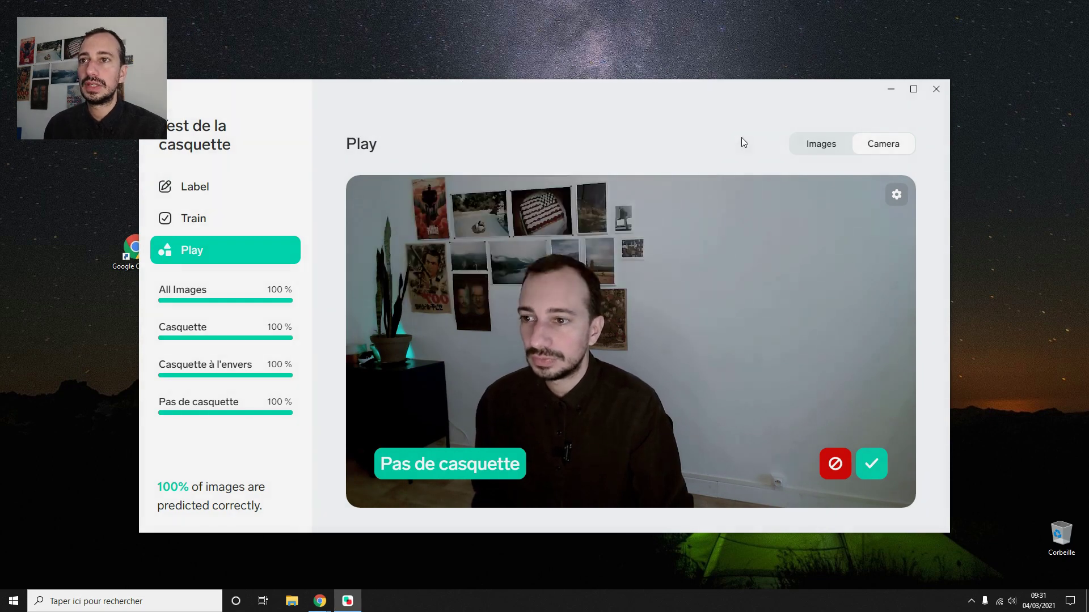
# Step: Start optimizing the model with longer training and stop the optimization before it completes
pyautogui.click(195, 135)
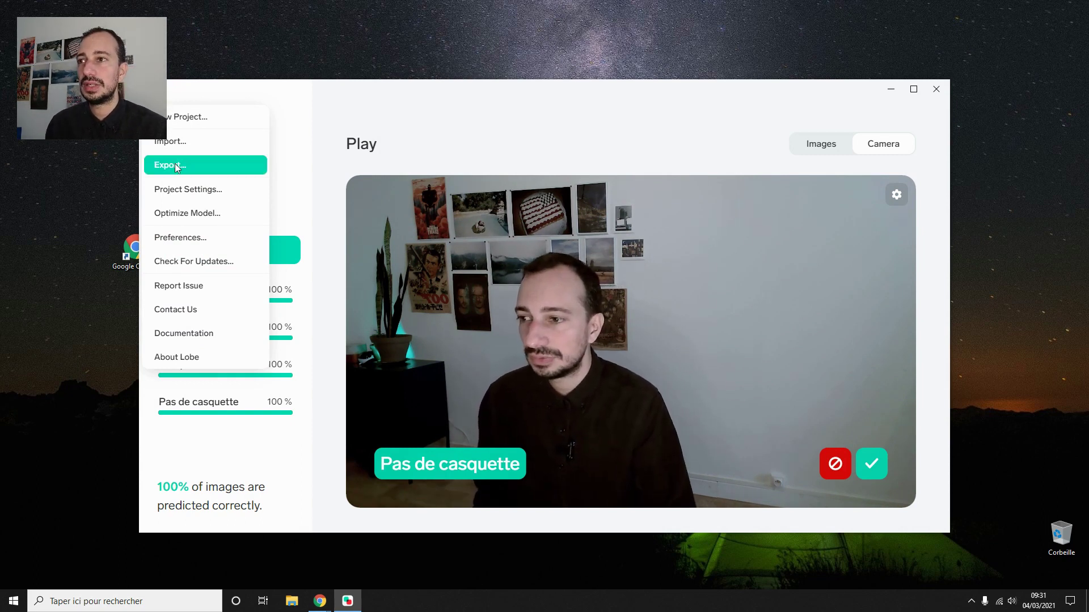
pyautogui.click(187, 213)
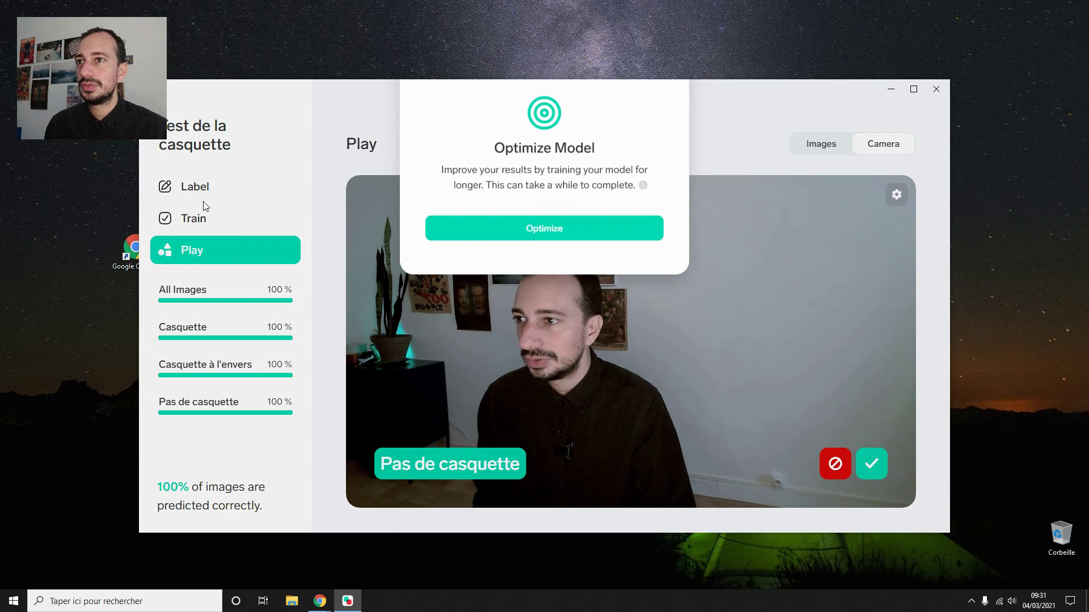
pyautogui.click(522, 232)
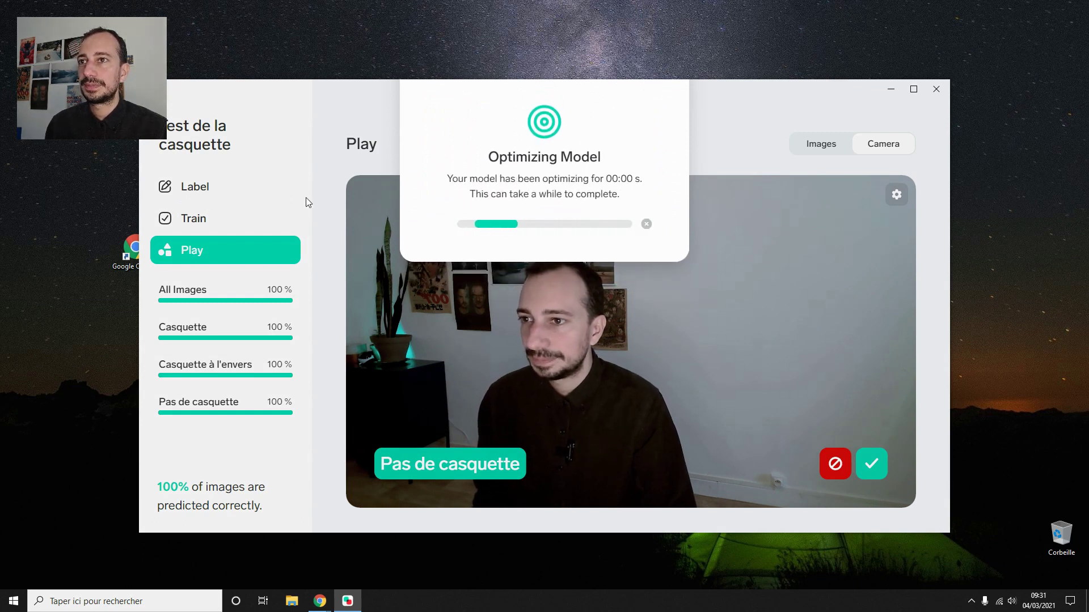
pyautogui.click(646, 224)
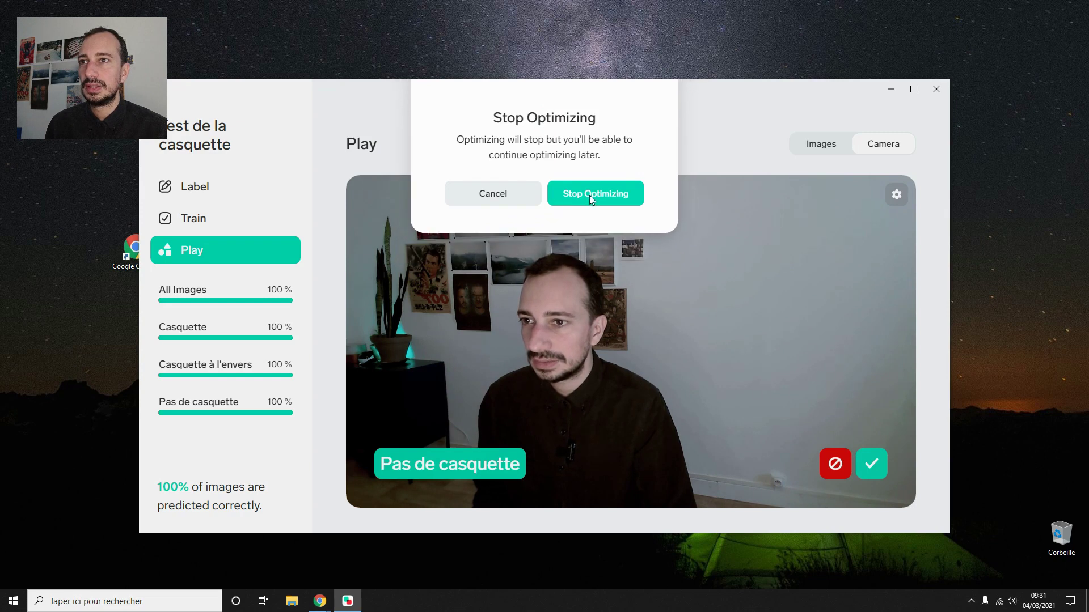
pyautogui.click(590, 195)
# Step: Review the training results for all images and examine the model export formats without exporting
pyautogui.click(230, 219)
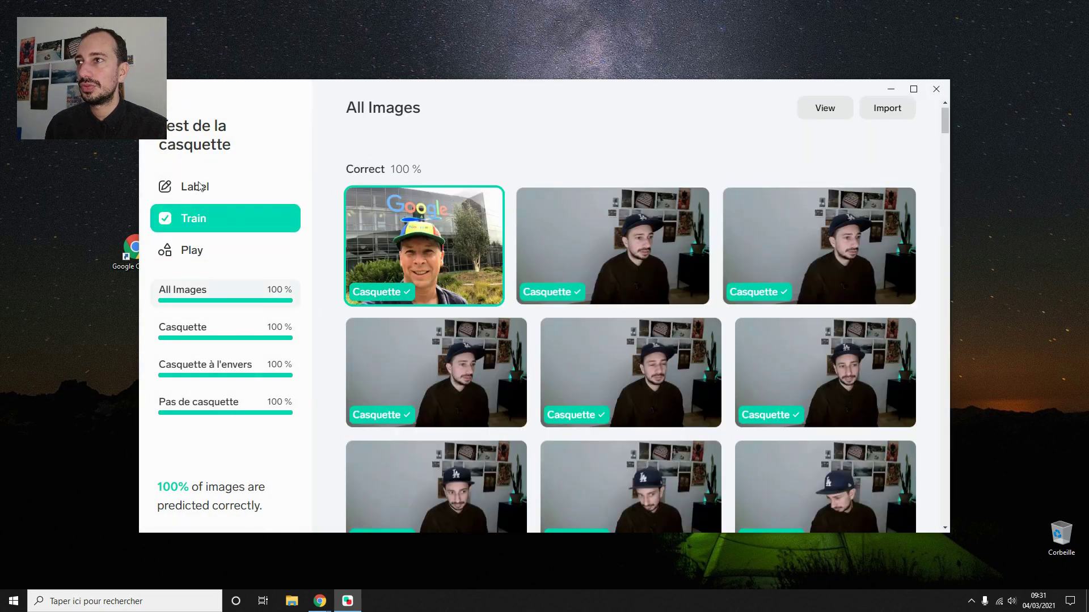
pyautogui.click(168, 101)
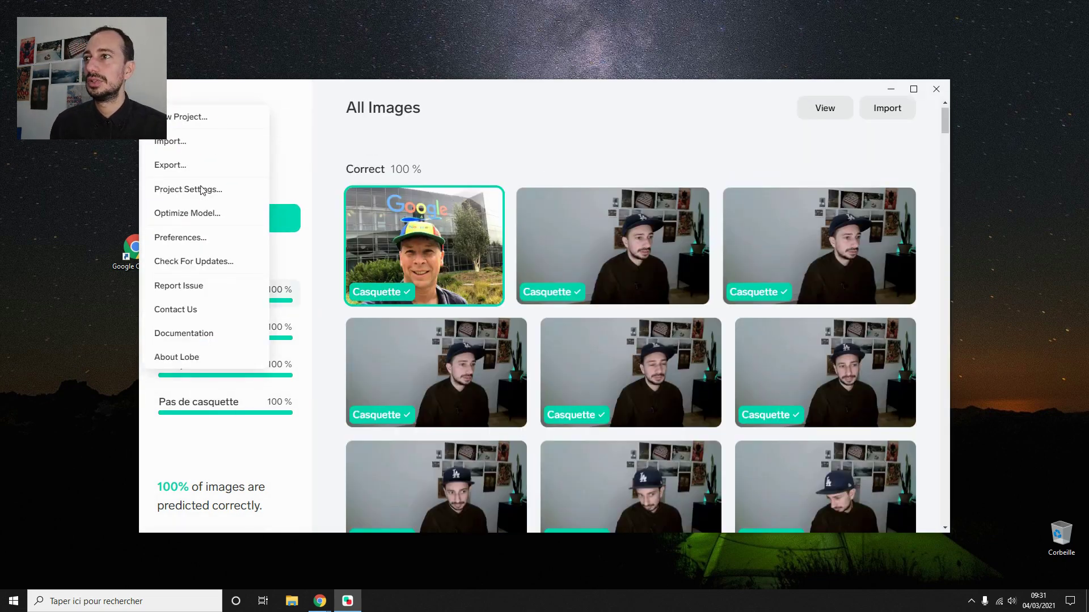
pyautogui.click(197, 165)
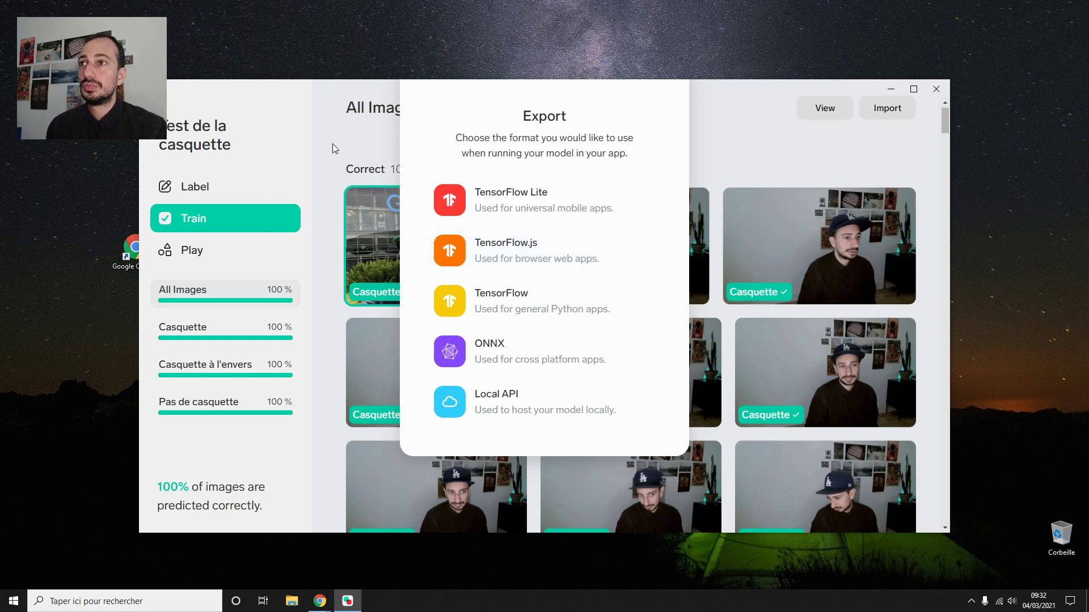
pyautogui.click(318, 142)
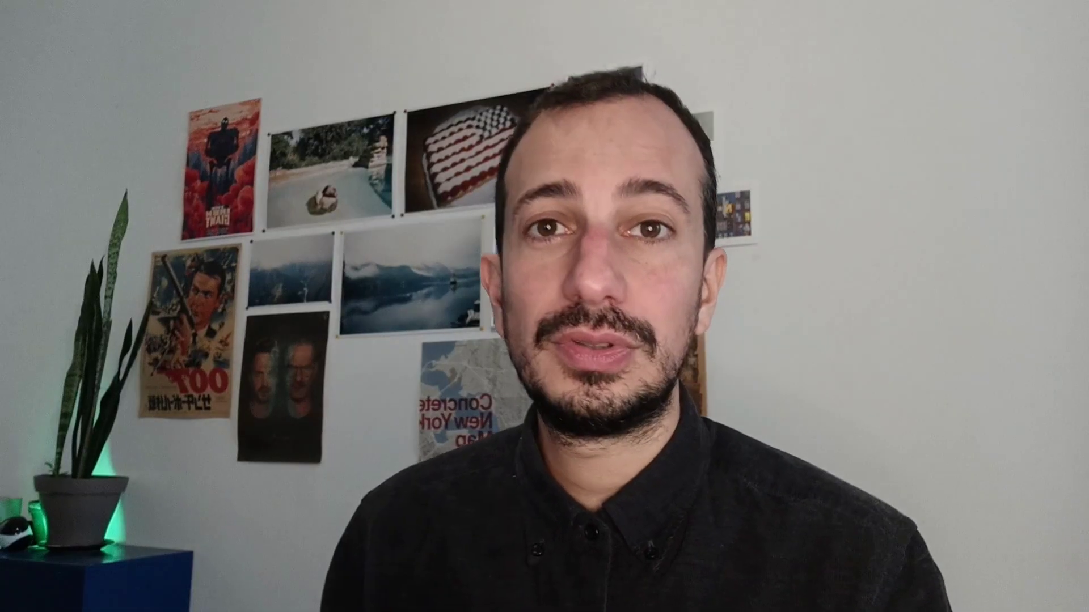